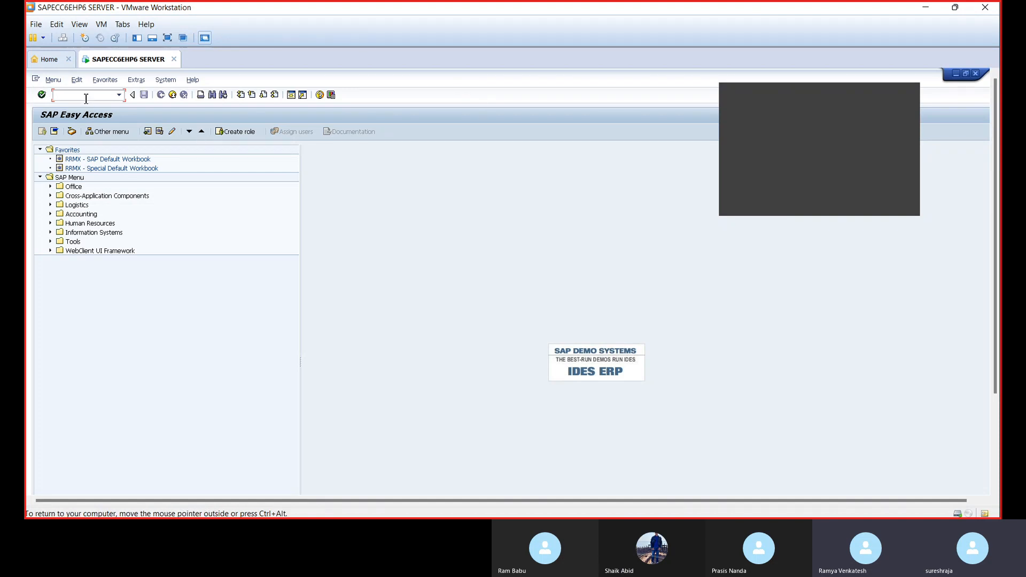
- Open the FI Tolerance Groups For Users maintenance view and start a new entry
type("/noba")
type("7")
key("Return")
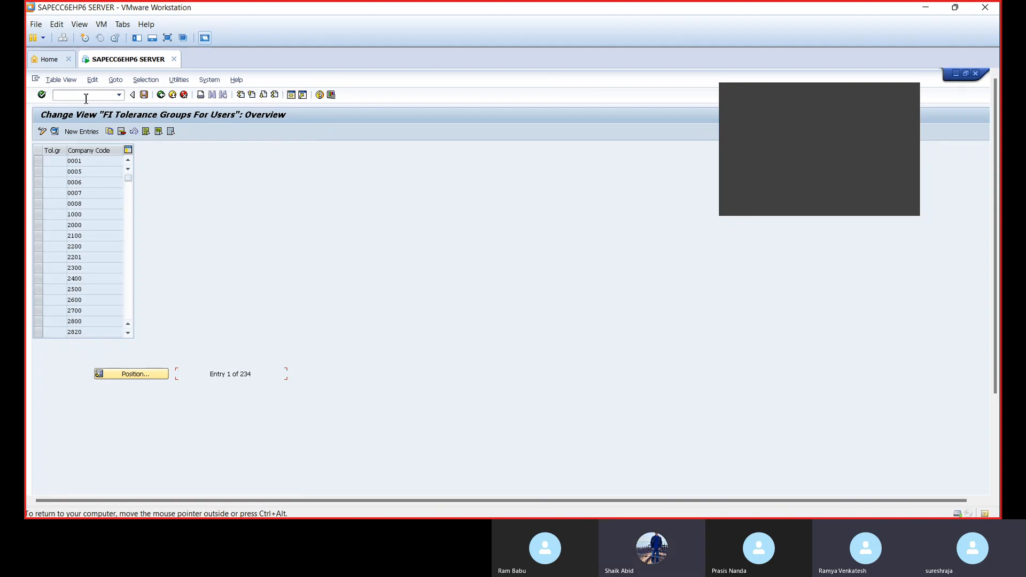
left_click(91, 132)
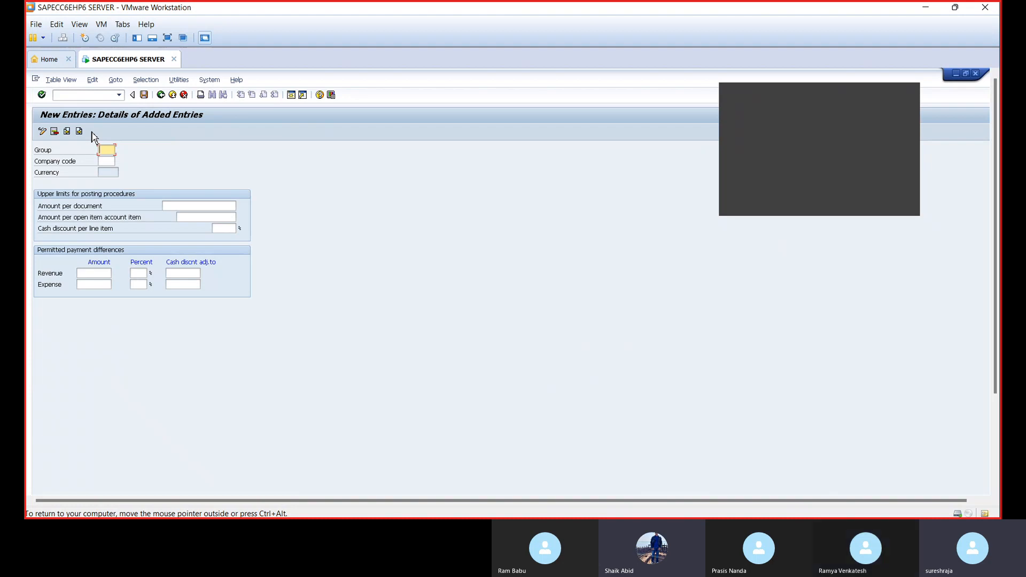
- Leave the tolerance group blank and enter HP1 as the company code of the new entry
type("hp1")
key("BackSpace")
key("BackSpace")
key("BackSpace")
key("Tab")
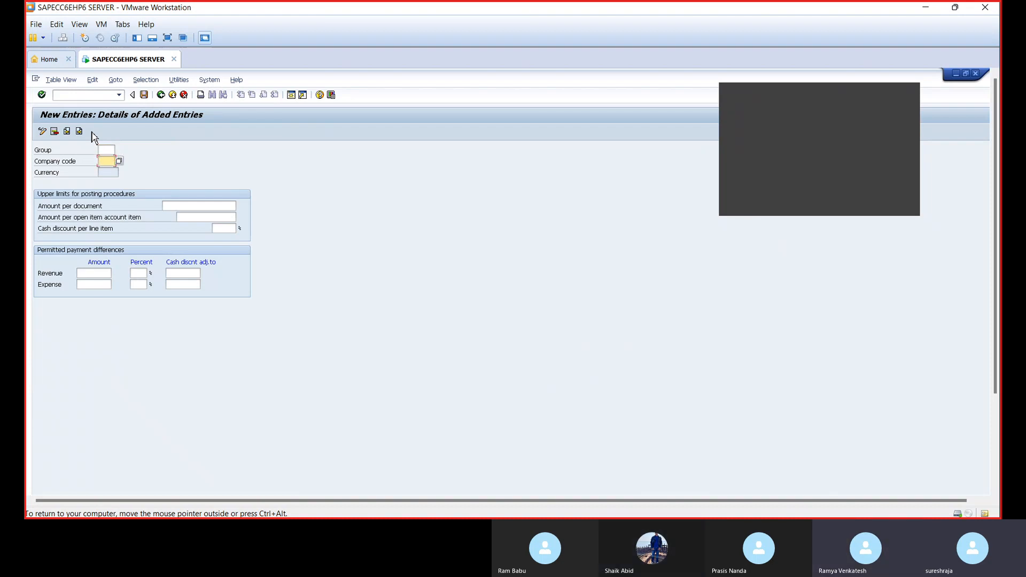
type("hp1")
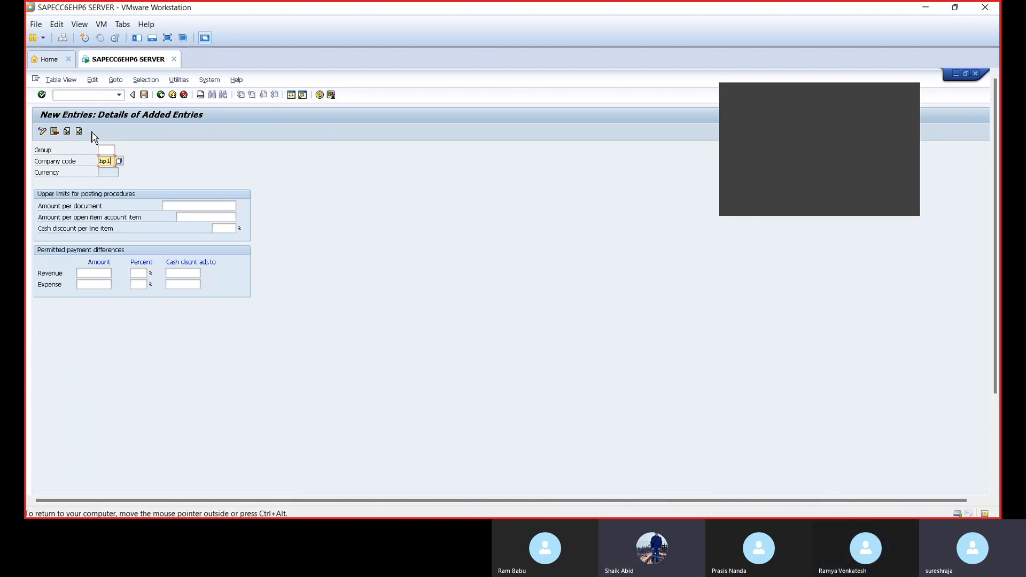
left_click(188, 208)
type("1000")
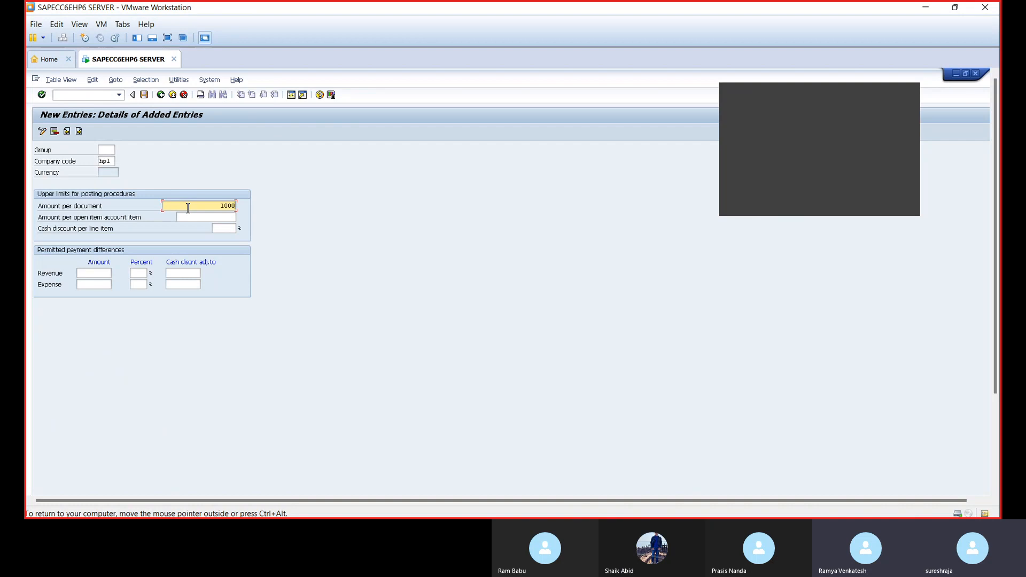
type("000000")
key("Tab")
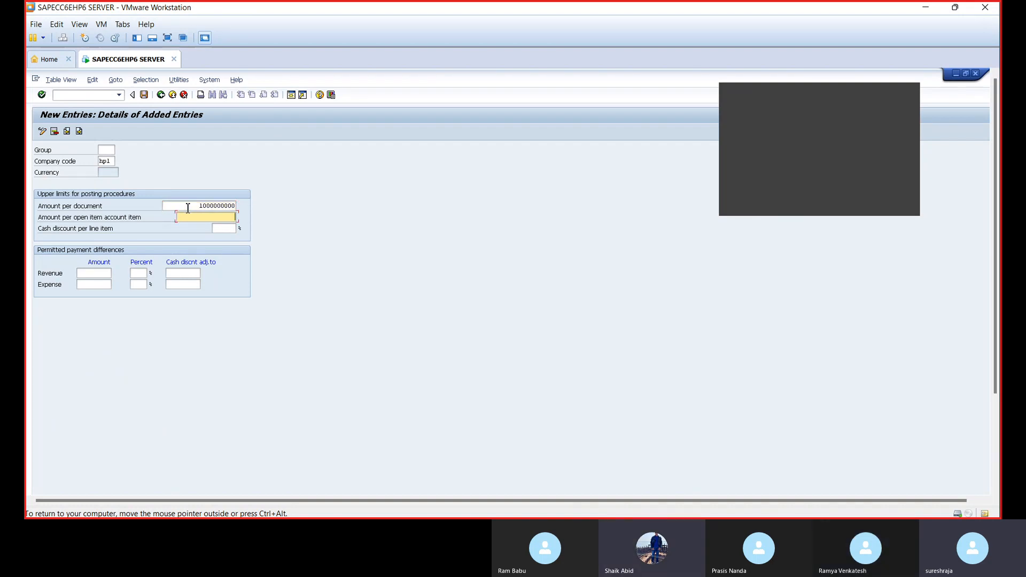
type("1000000000")
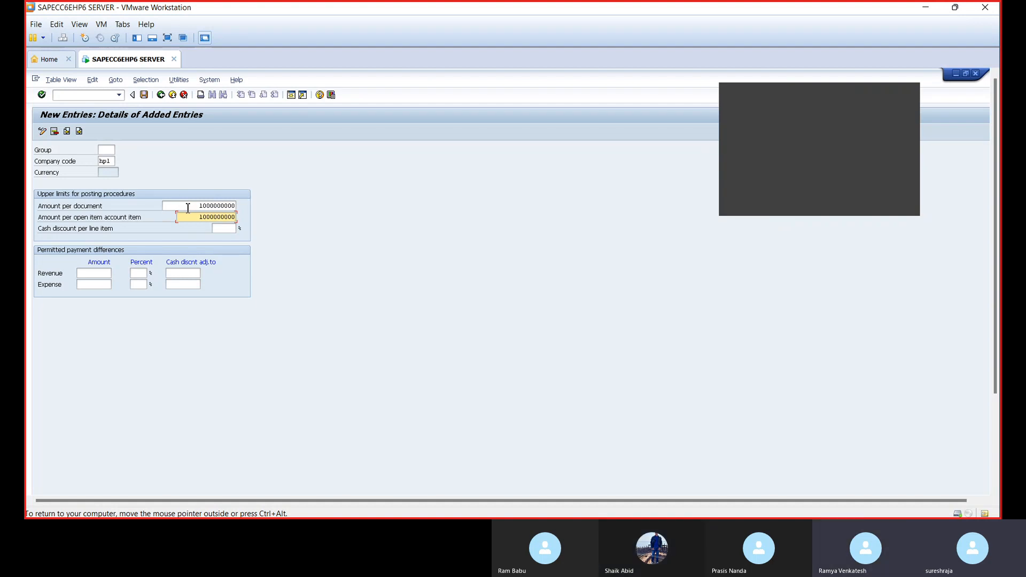
key("Tab")
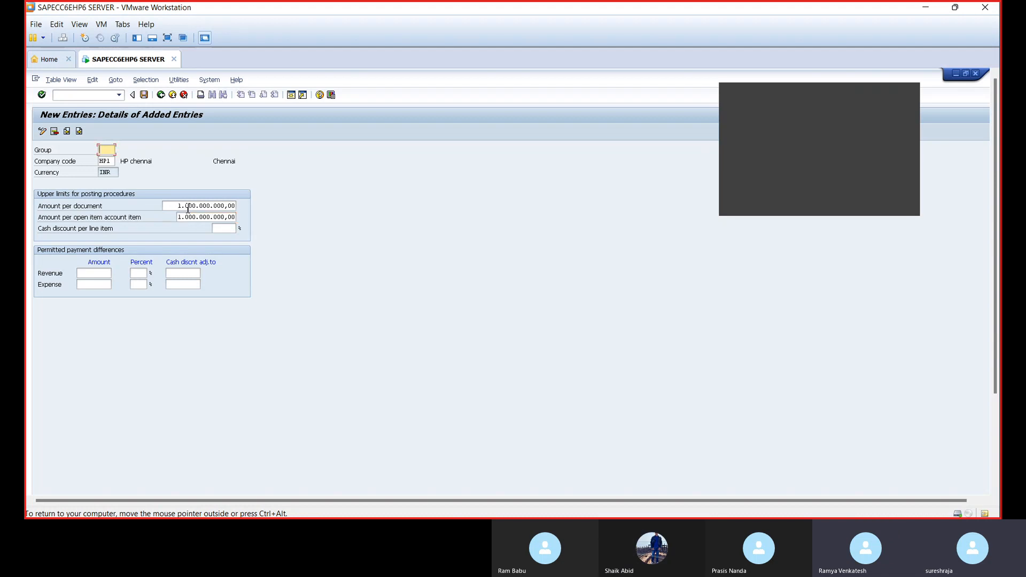
key("ctrl+s")
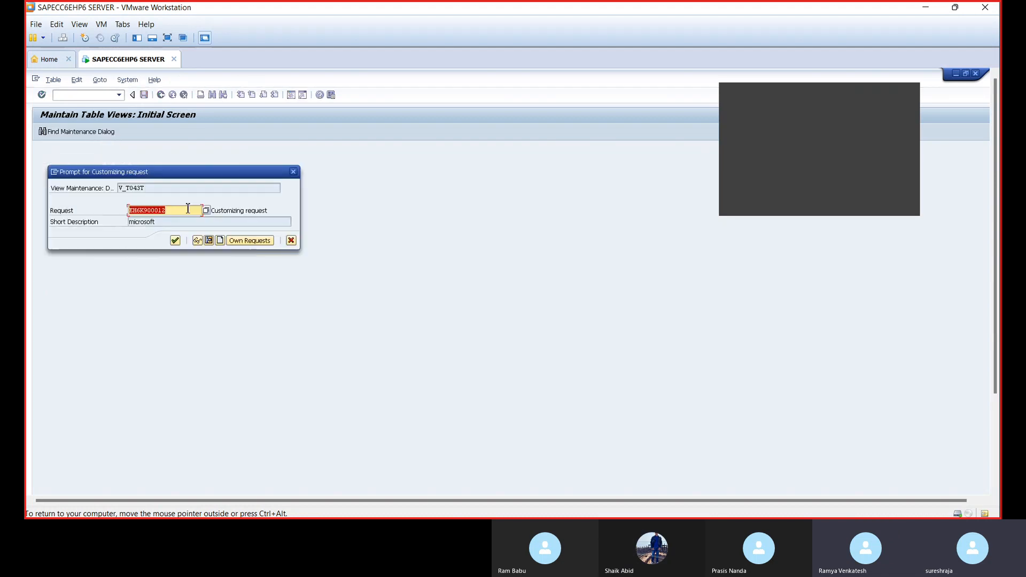
left_click(174, 241)
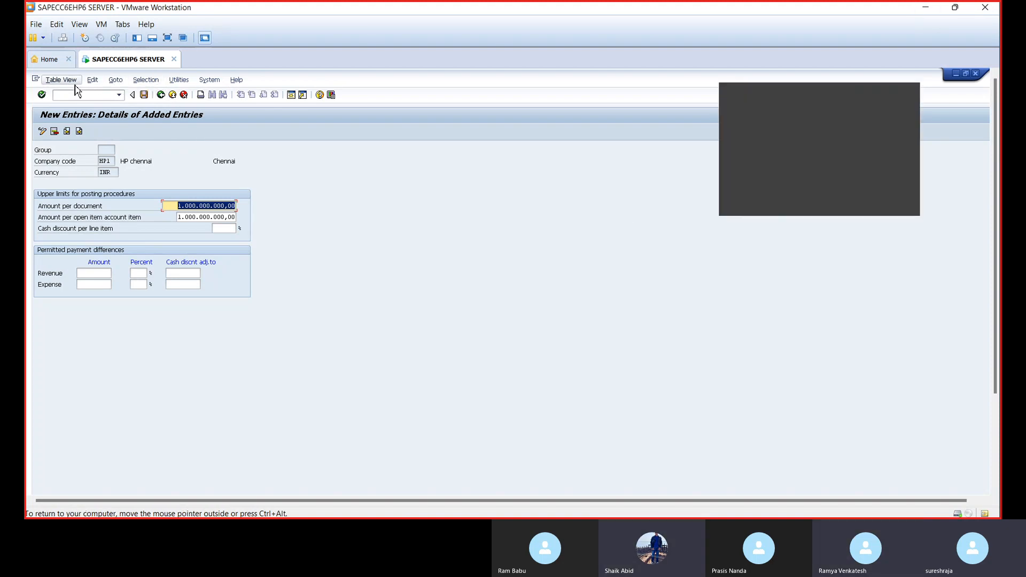
double_click(396, 81)
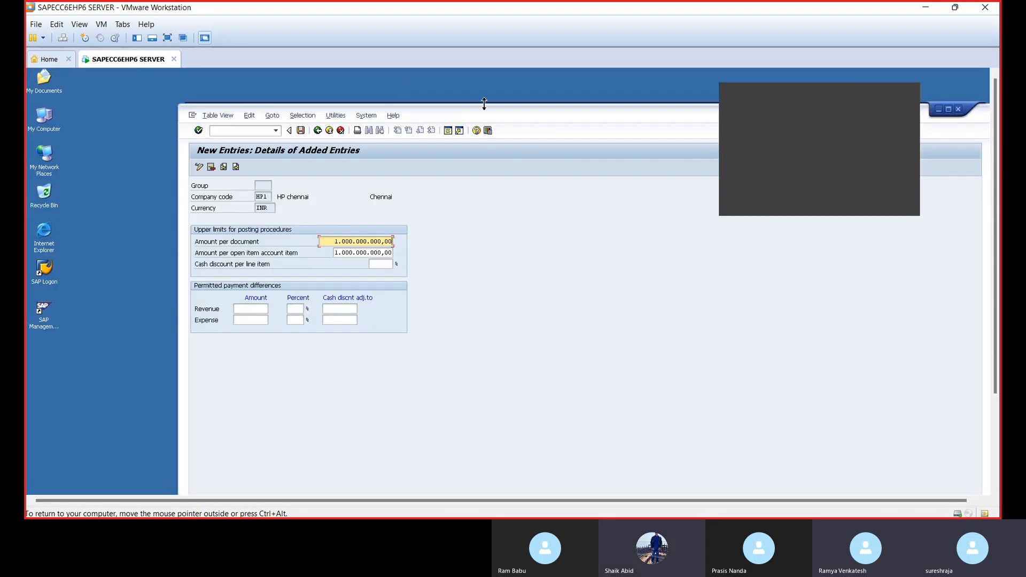
double_click(508, 119)
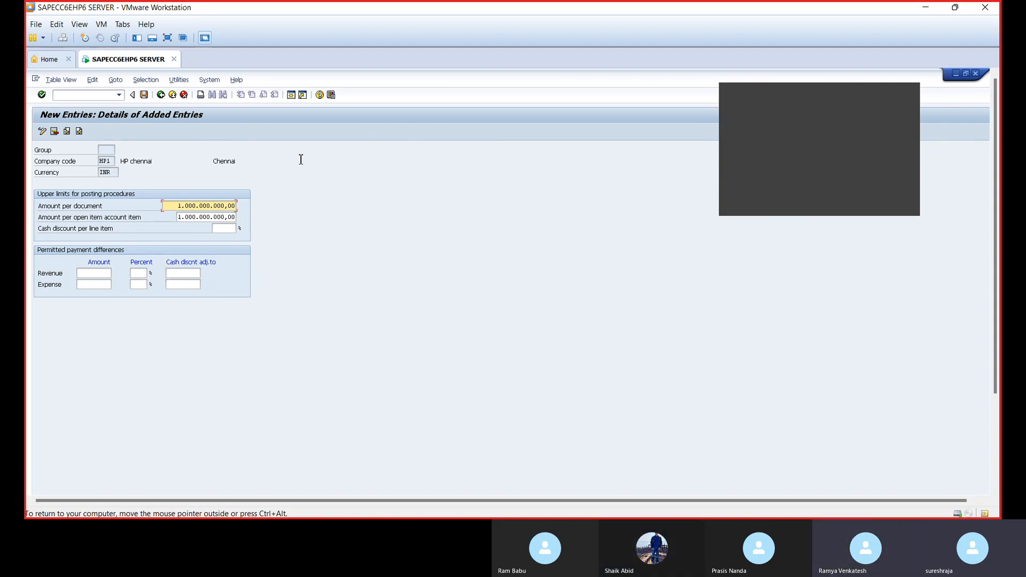
- Exit the tolerance group maintenance back to SAP Easy Access, saving the changed data
type("/")
key("BackSpace")
left_click(161, 96)
left_click(161, 95)
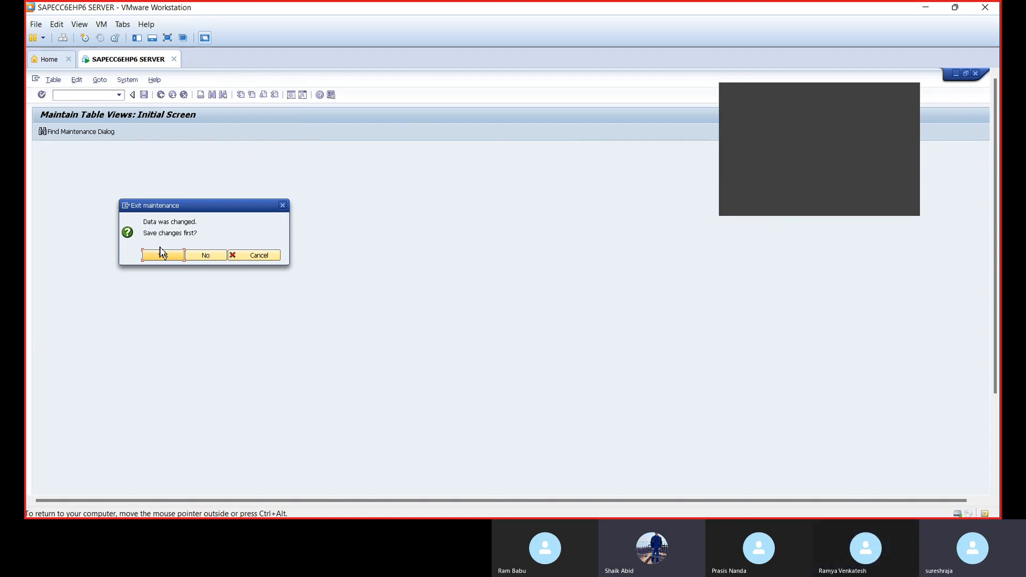
left_click(162, 256)
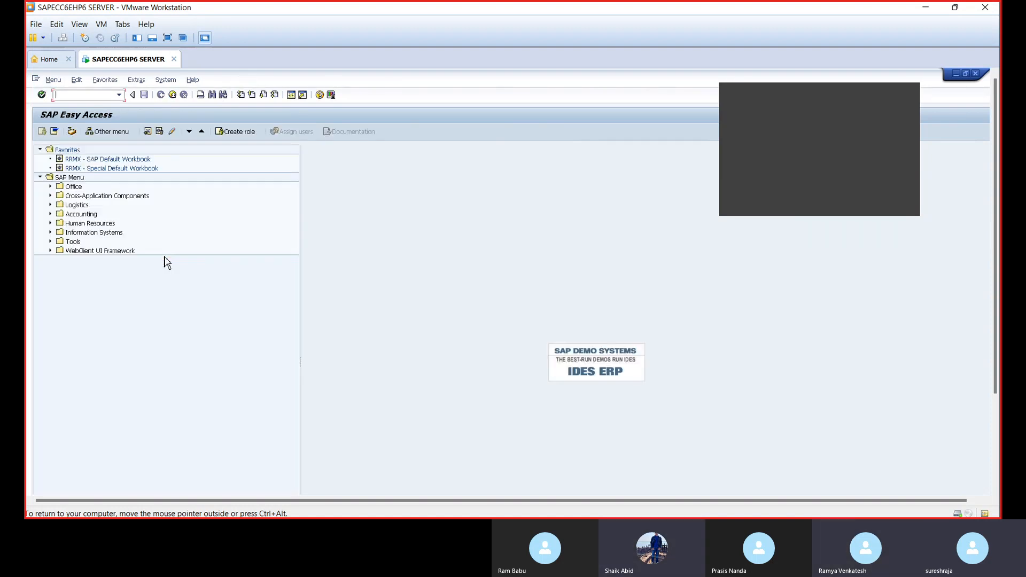
- Run transaction OB53 to open the automatic posting accounts for chart of accounts HPCA
type("/nob53")
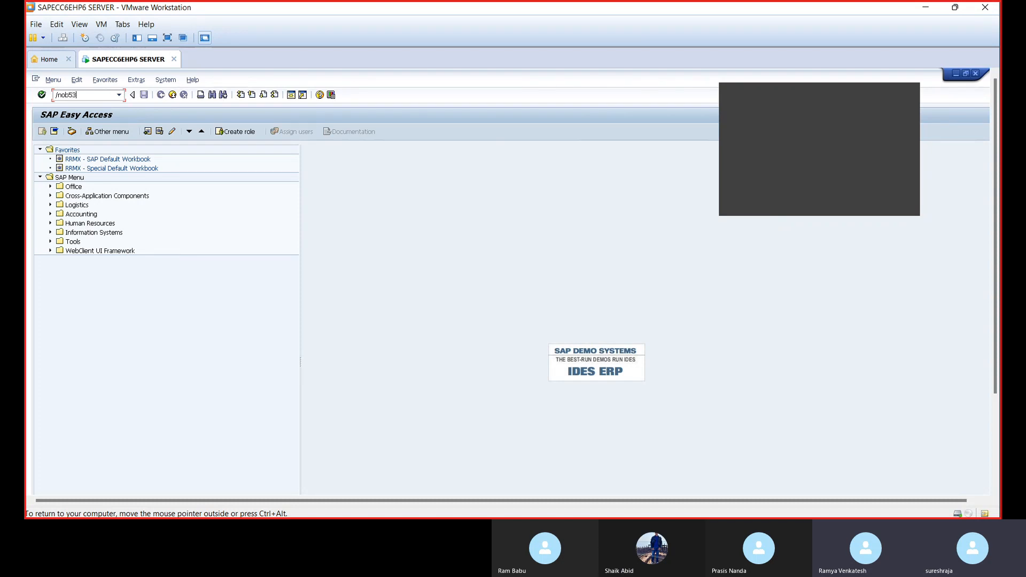
key("Return")
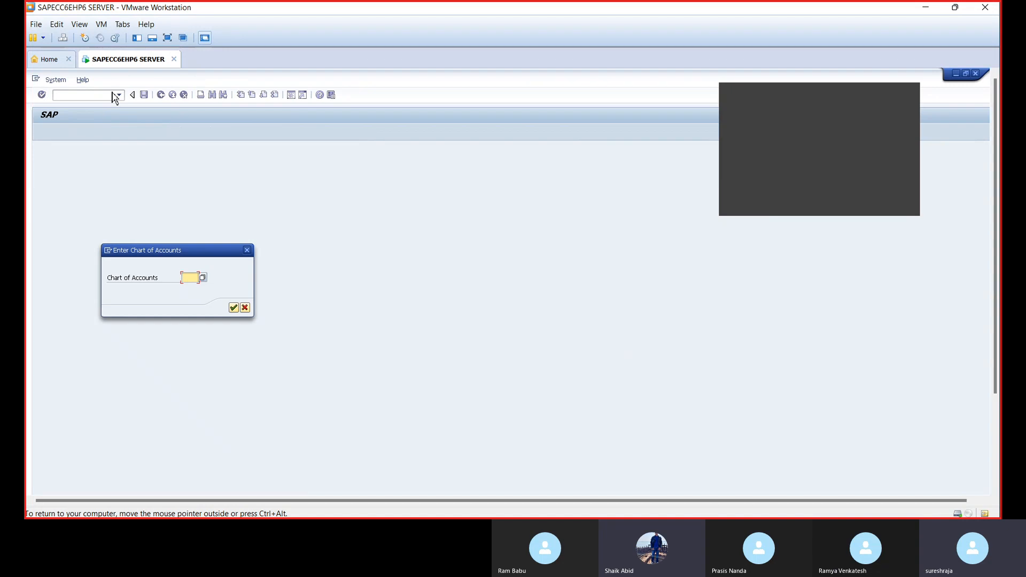
type("hpca")
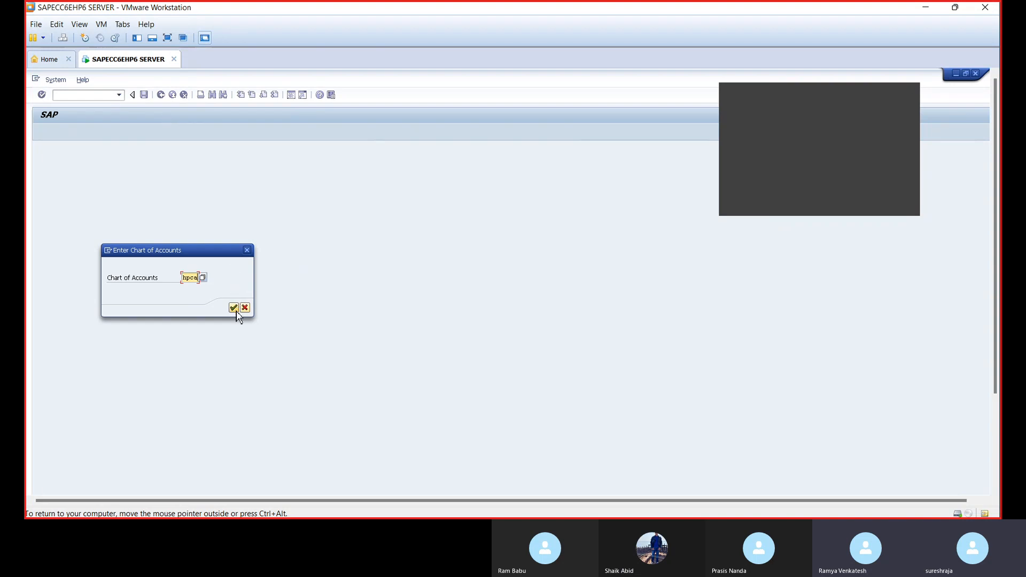
left_click(234, 308)
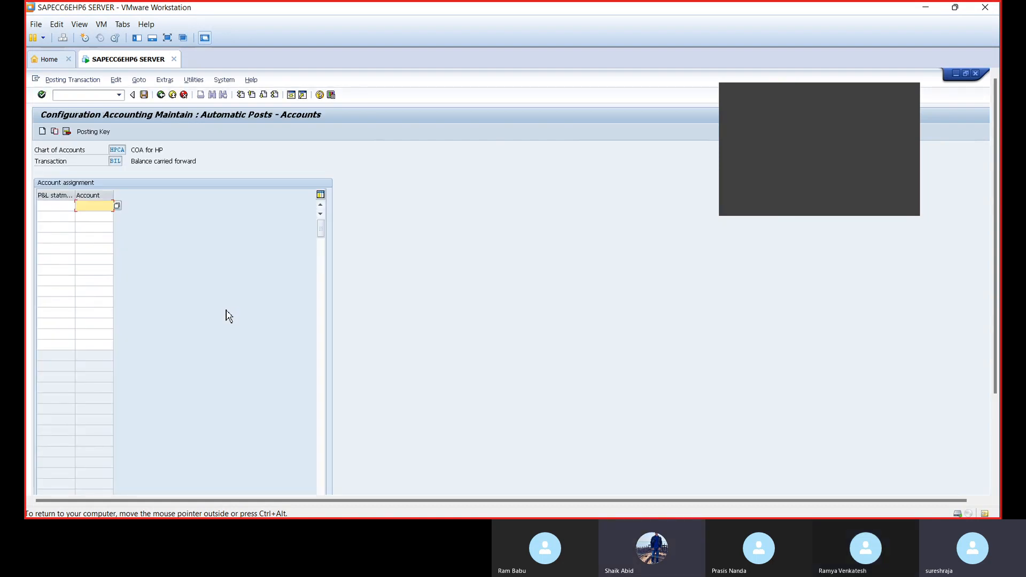
- Assign account 1999 to P&L statement account type X for the balance carried forward
left_click(62, 208)
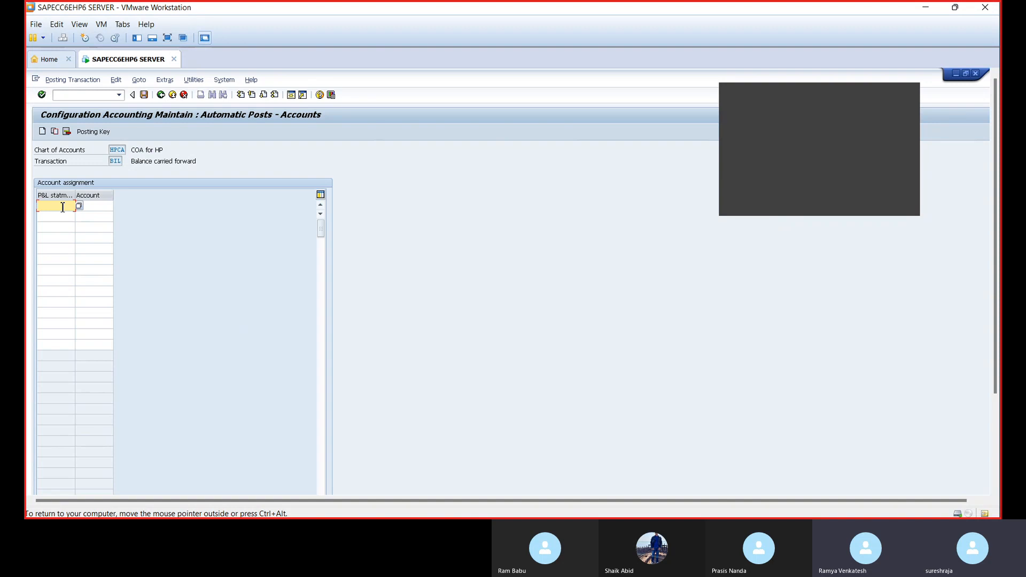
type("X")
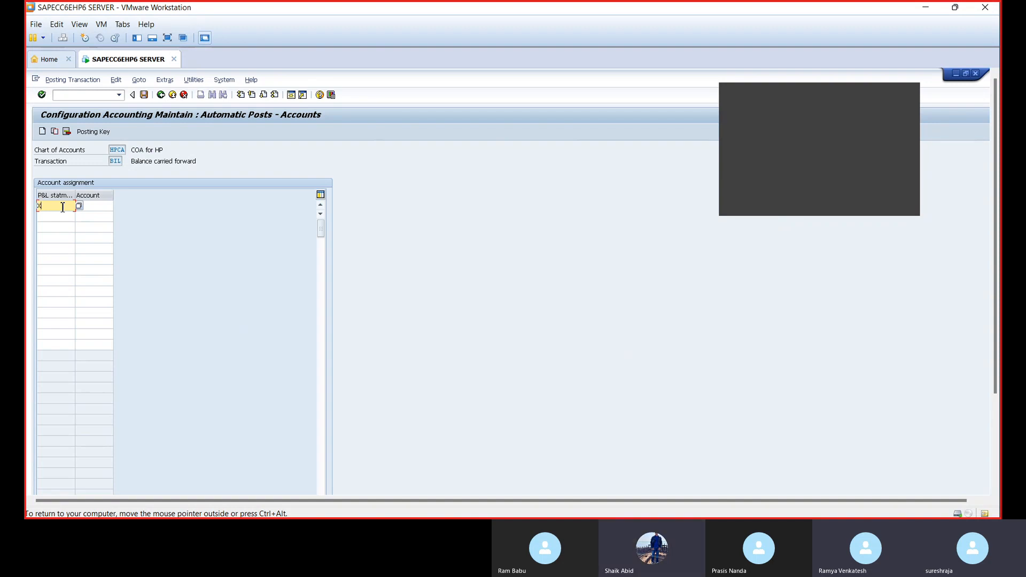
left_click(91, 208)
type("1")
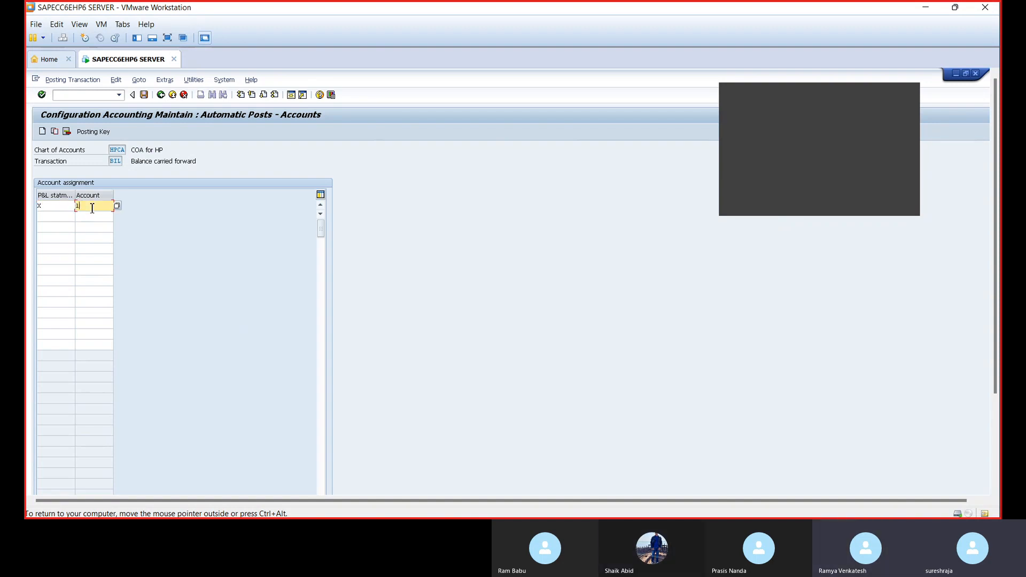
type("999")
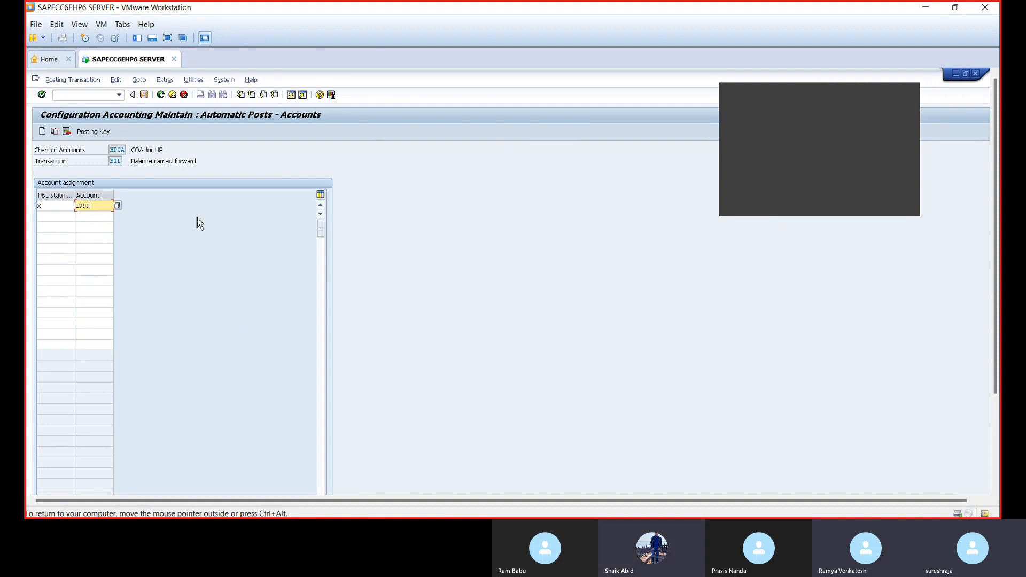
key("Return")
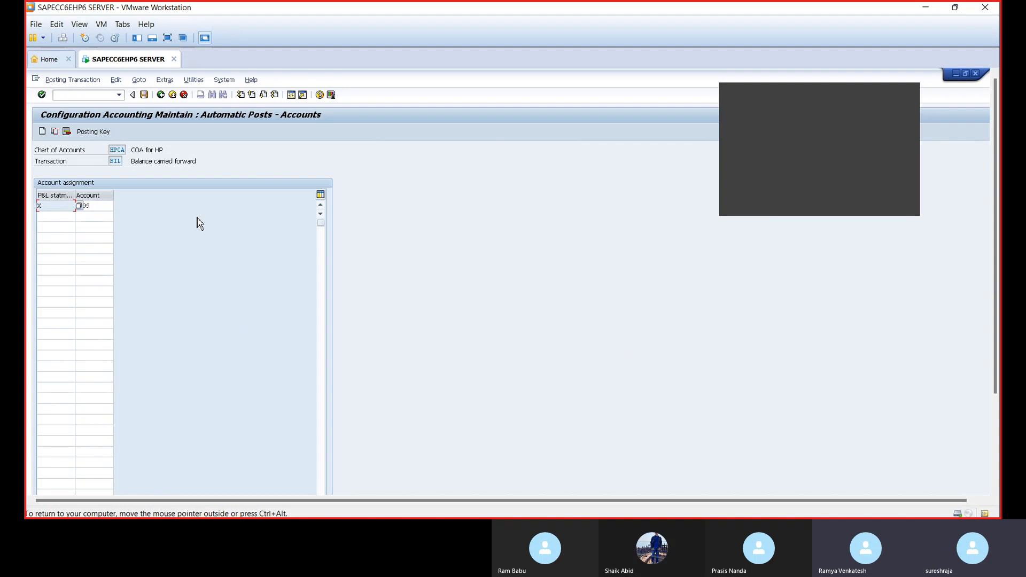
- Save the account assignment to the proposed customizing request and return to SAP Easy Access
key("ctrl+s")
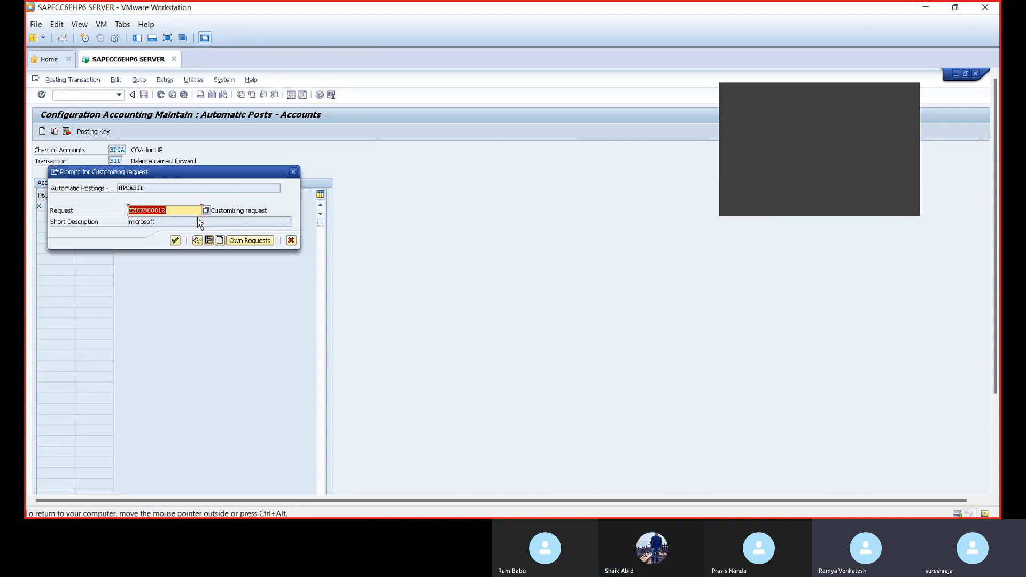
left_click(175, 241)
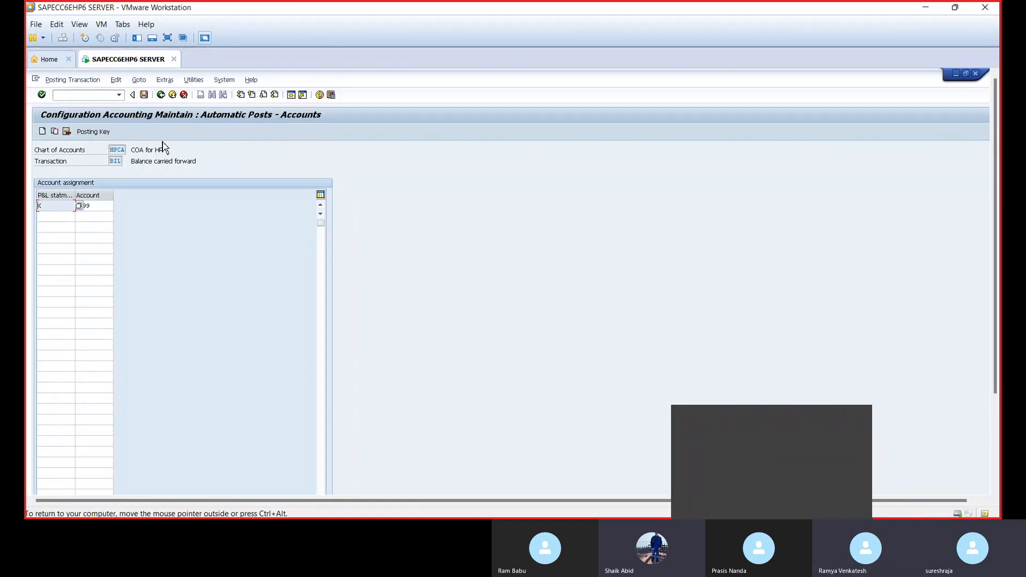
left_click(161, 95)
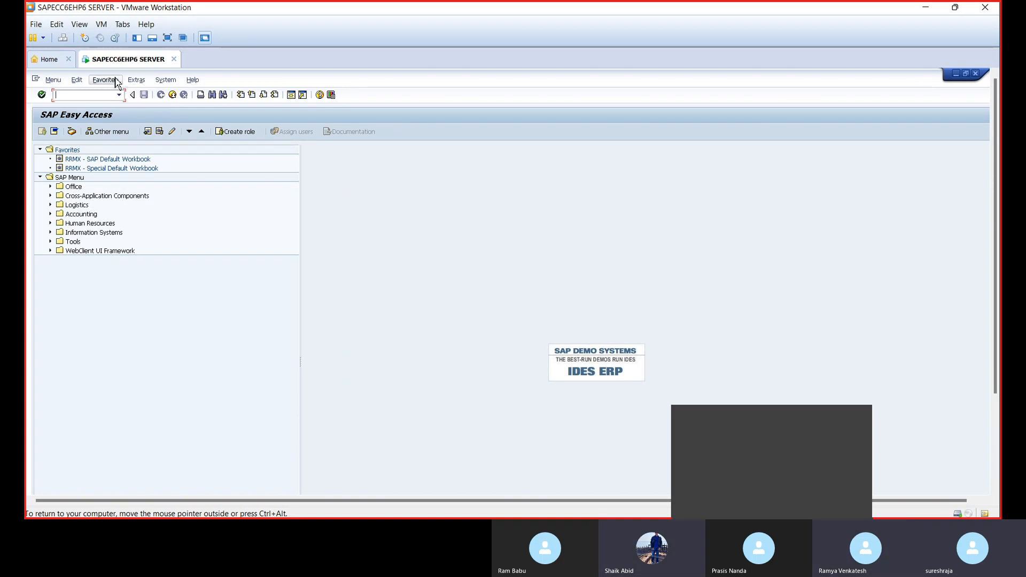
- Display the virtual machine in full screen mode
left_click(79, 24)
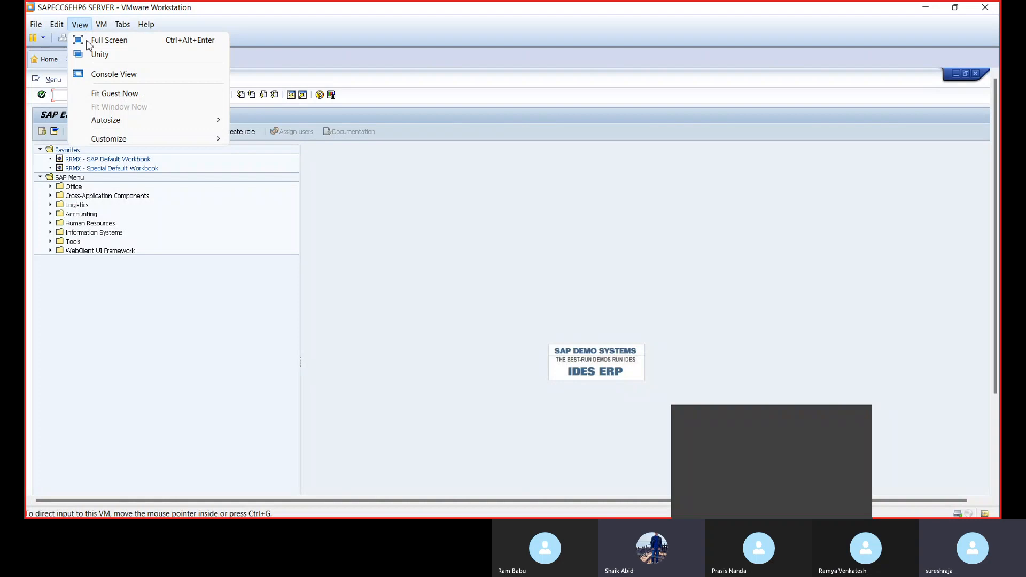
left_click(107, 40)
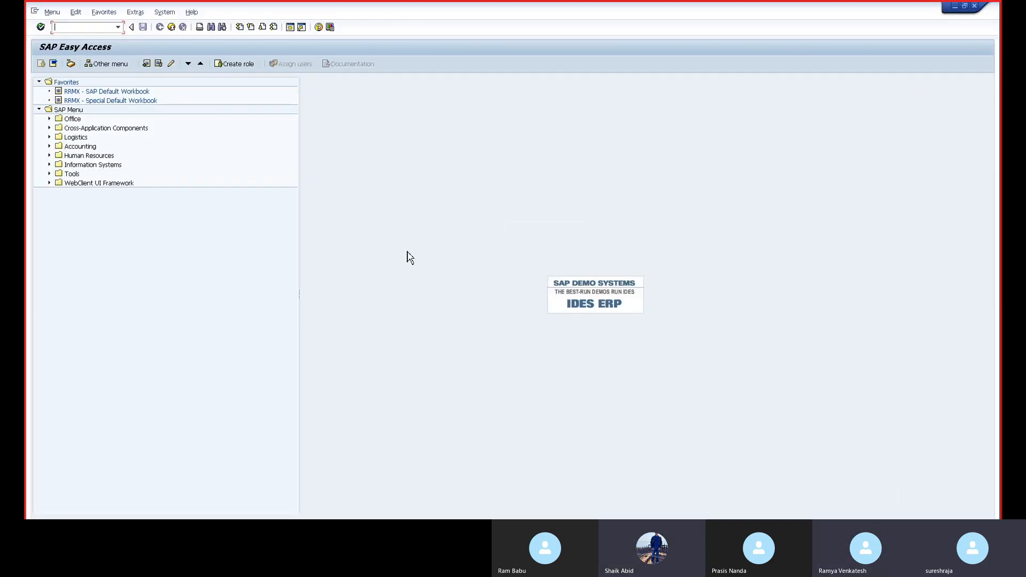
left_click(965, 7)
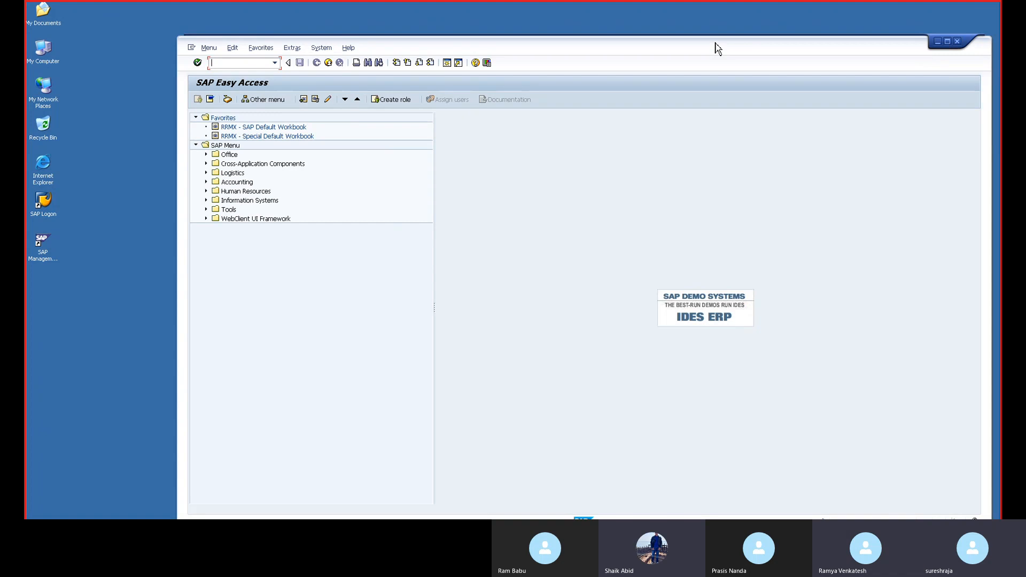
left_click_drag(718, 49, 696, 53)
mouse_move(601, 2)
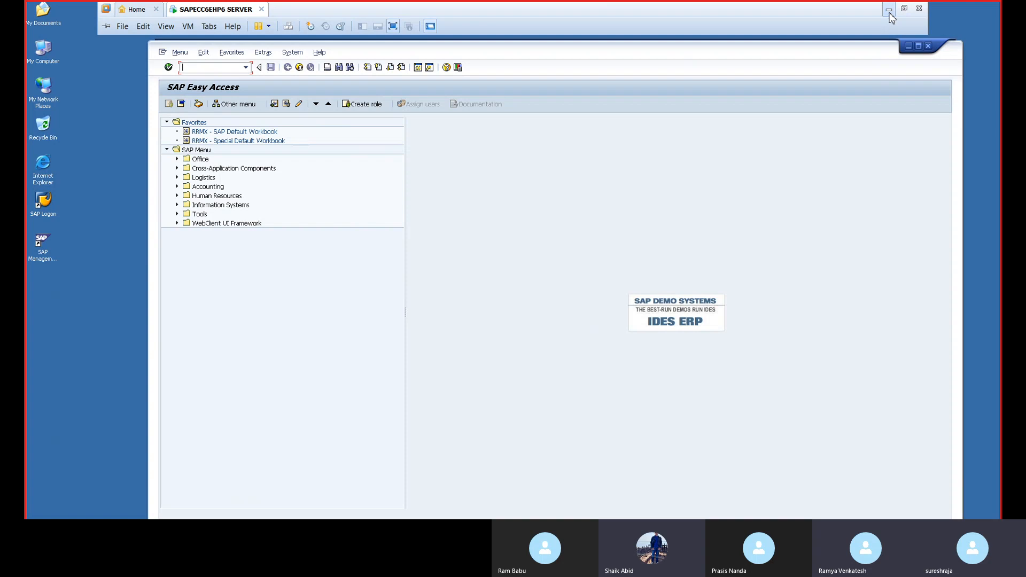
left_click(918, 46)
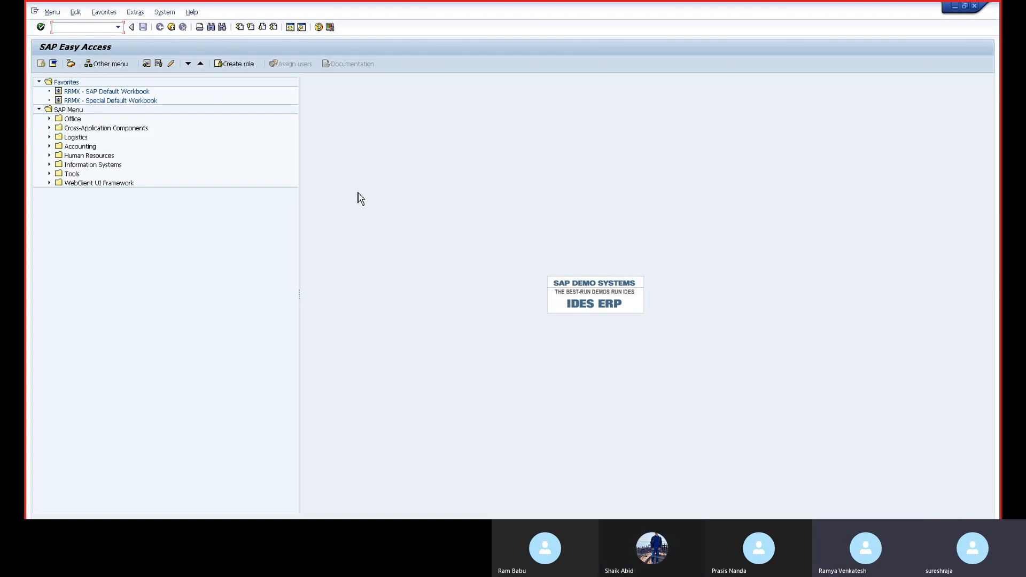
left_click(359, 198)
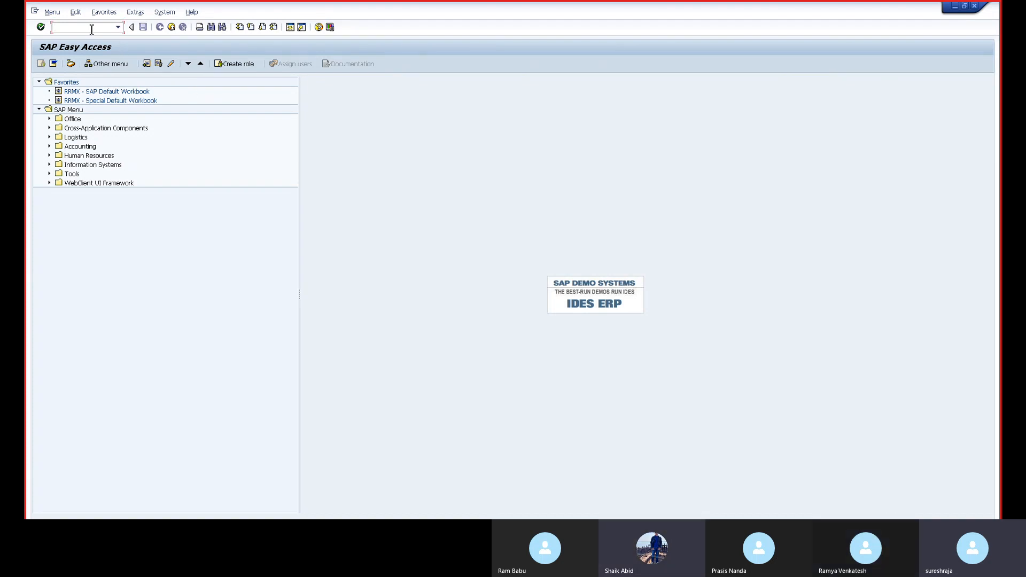
- Run transaction SPRO and display the SAP Reference IMG
type("/nsp")
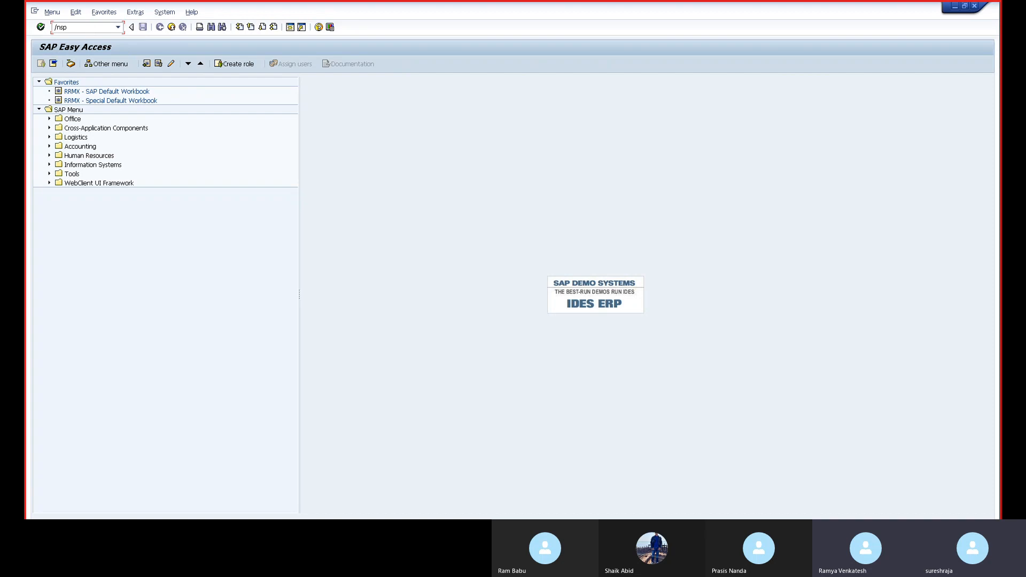
type("ro")
key("Return")
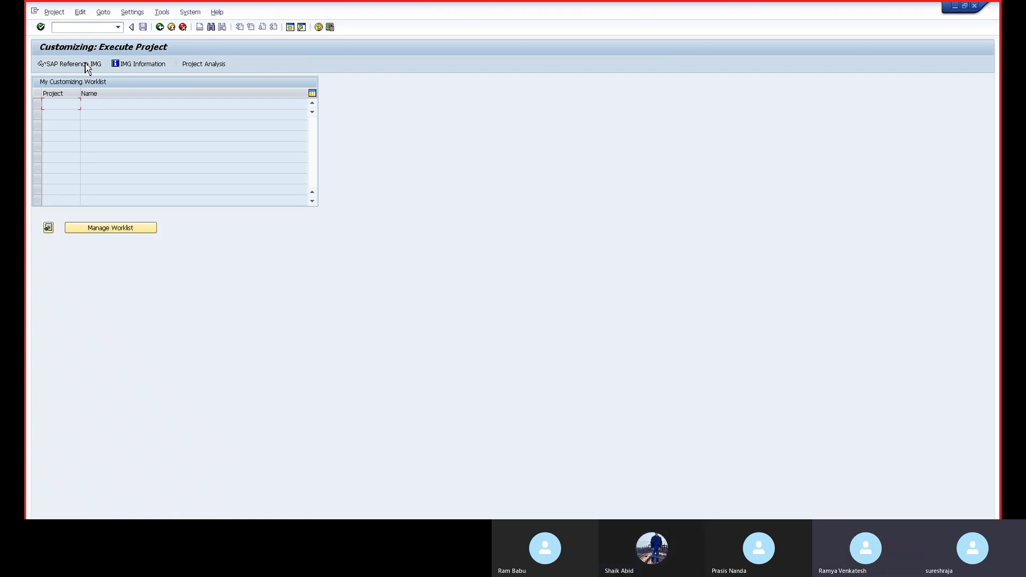
left_click(89, 67)
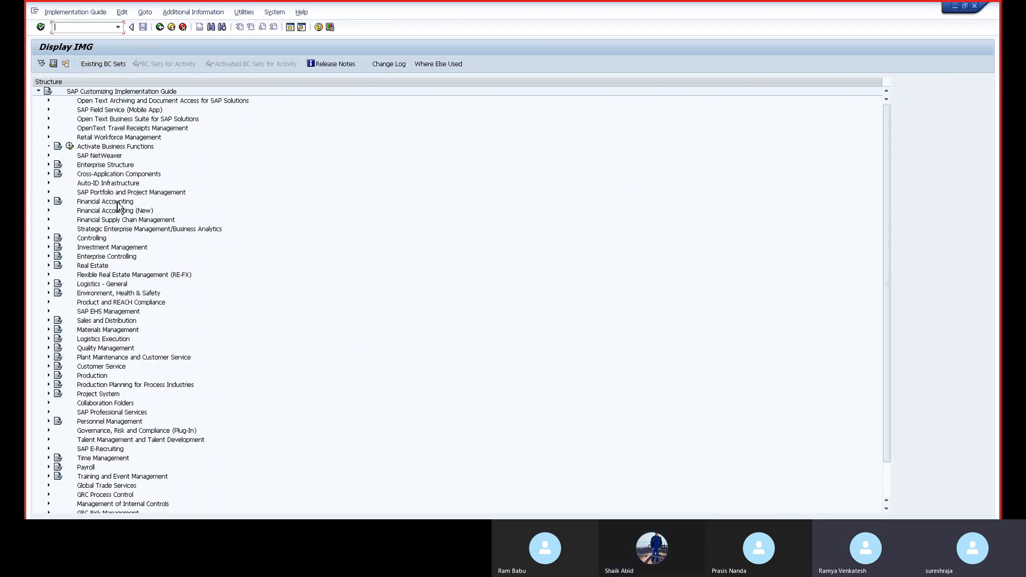
- Expand Business Transactions under General Ledger Accounting in the classic Financial Accounting branch of the IMG
left_click(105, 204)
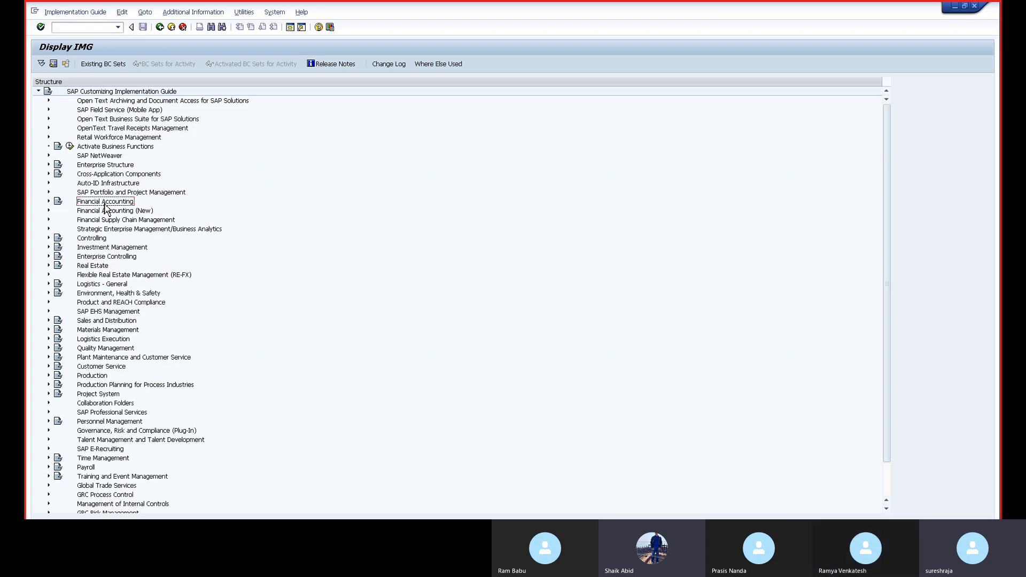
left_click(48, 202)
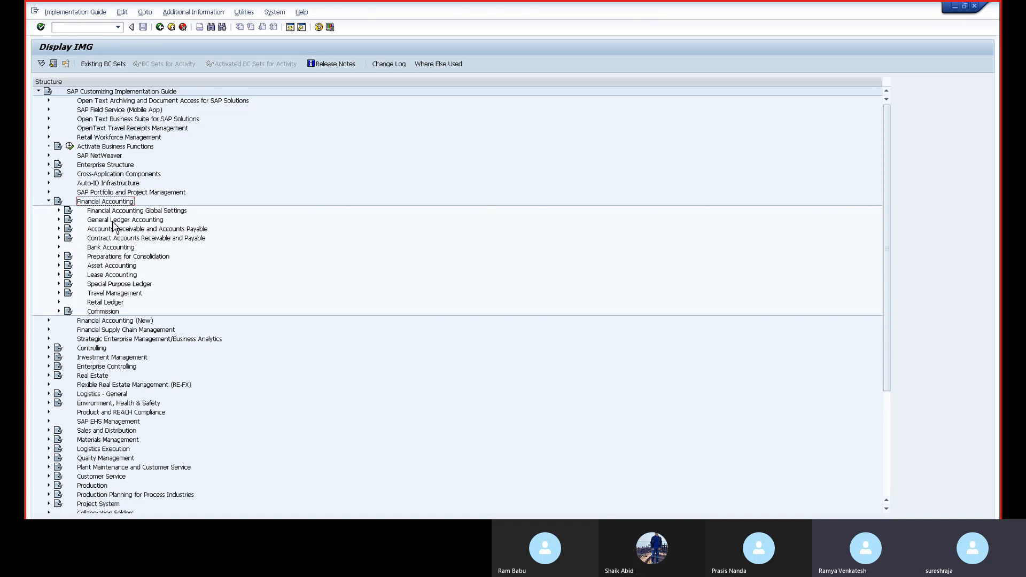
left_click(59, 220)
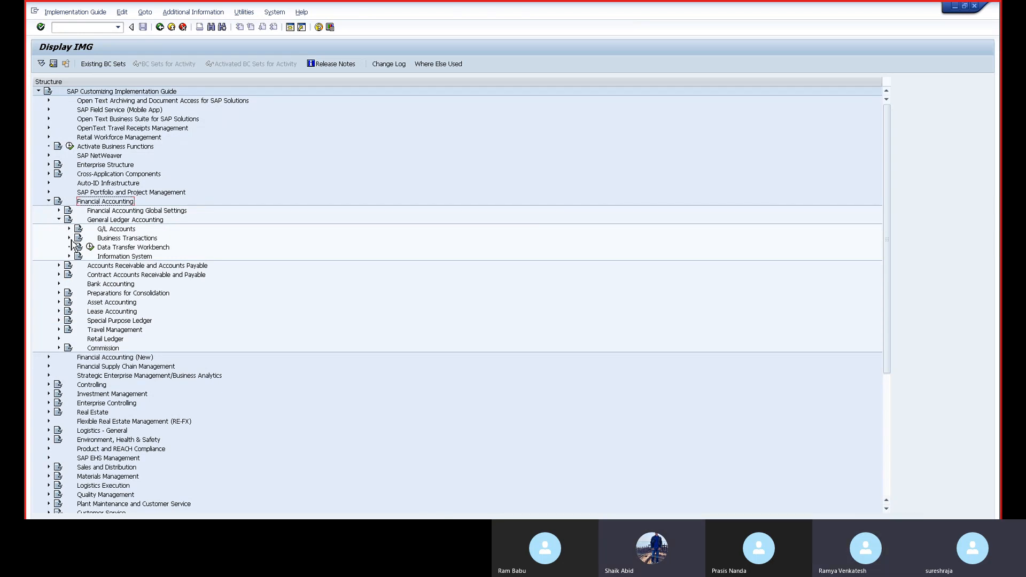
left_click(70, 238)
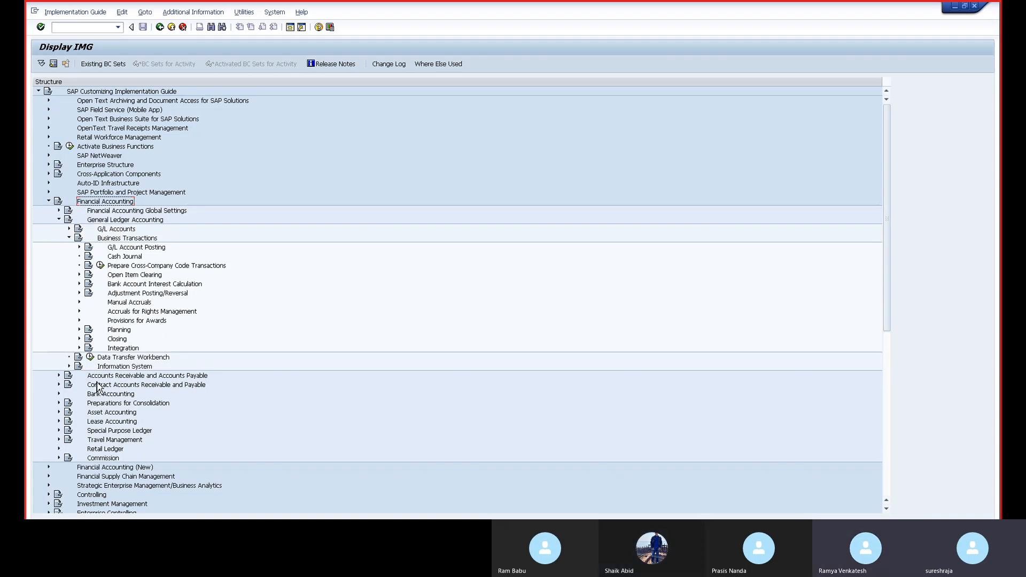
- Open the Activate Document Splitting activity in the Document Splitting node of General Ledger Accounting (New), within Financial Accounting (New) Business Transactions
left_click(49, 467)
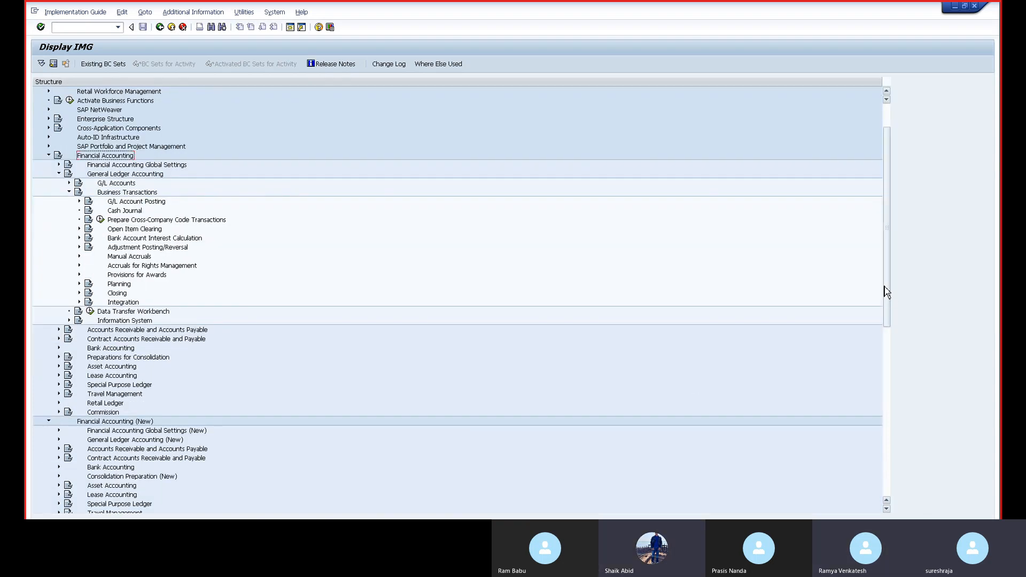
left_click_drag(887, 288, 898, 402)
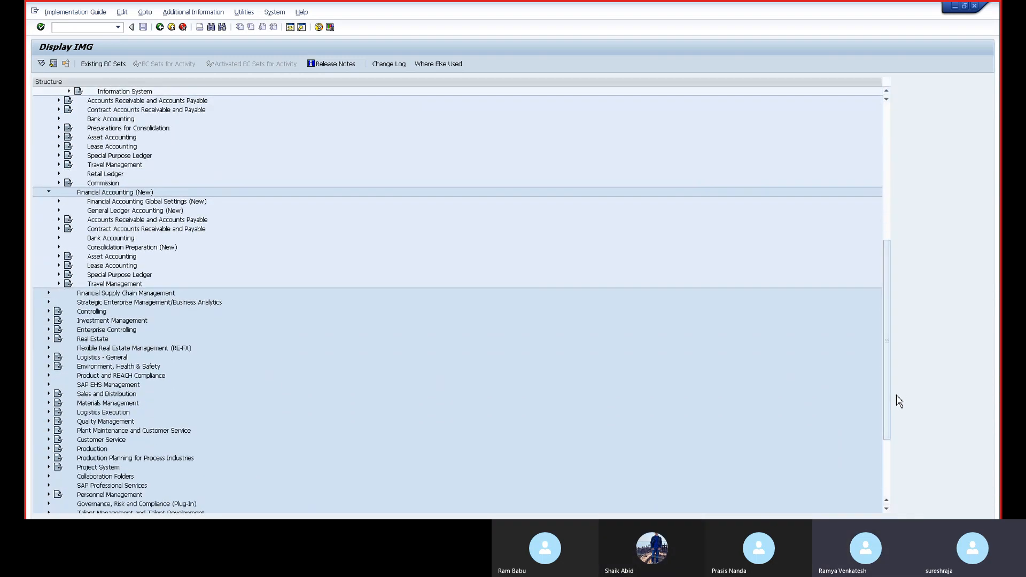
left_click(59, 212)
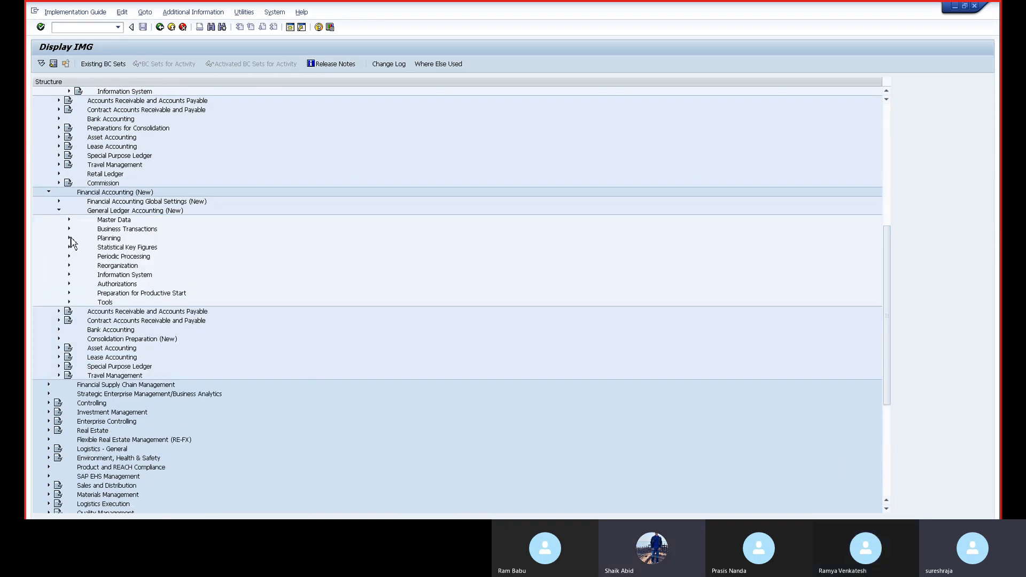
left_click(69, 229)
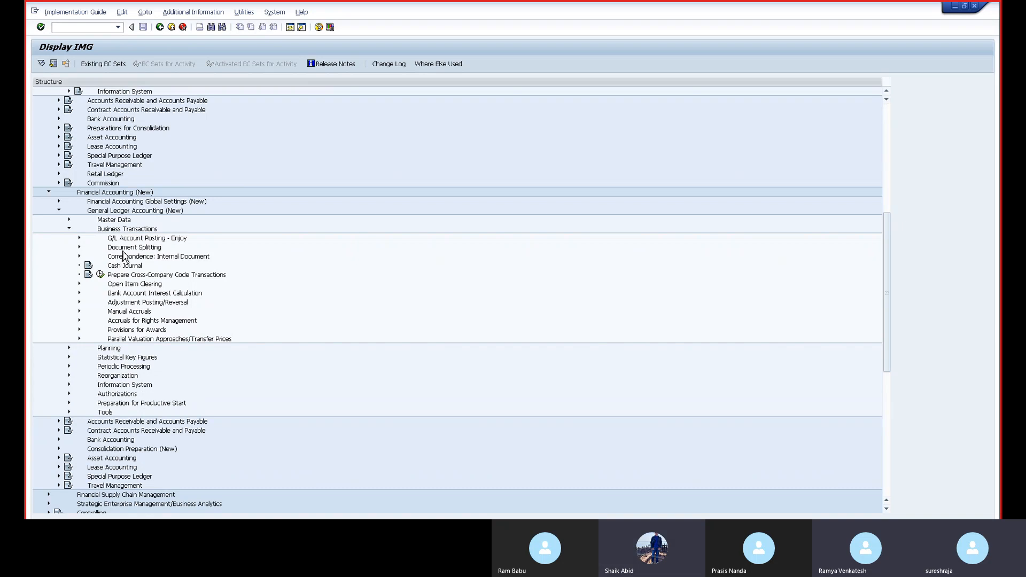
left_click(79, 247)
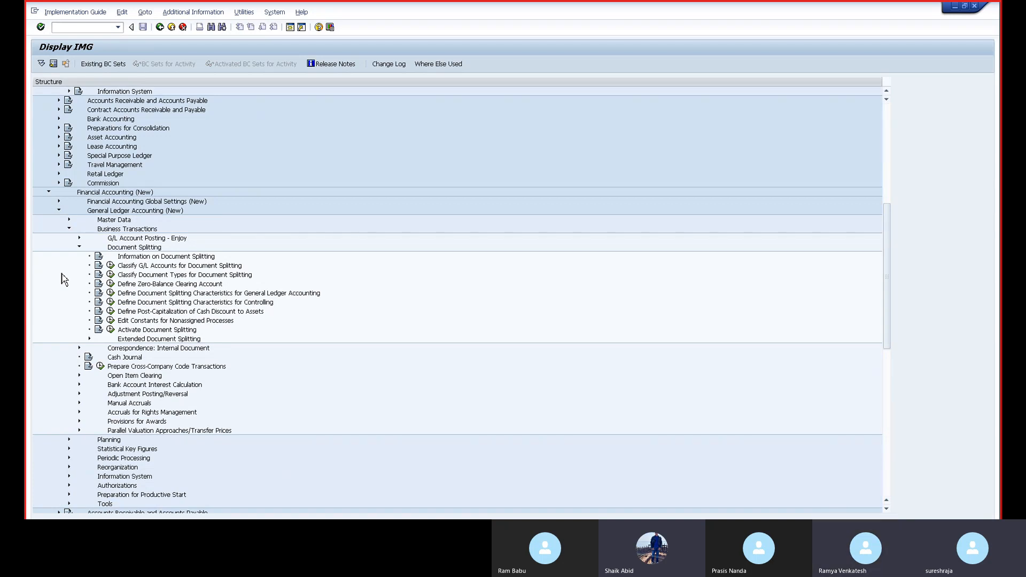
left_click(165, 331)
left_click(111, 330)
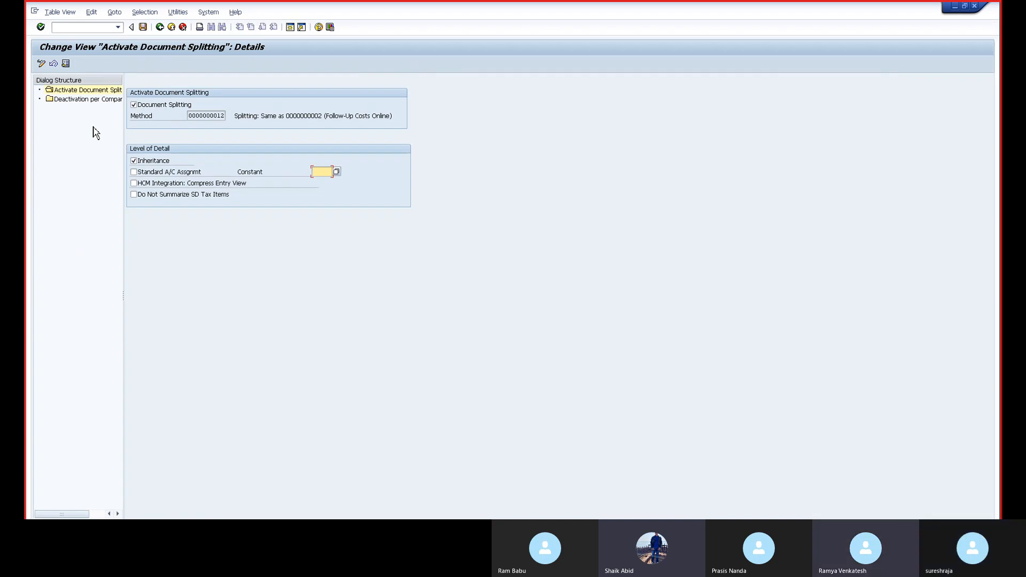
- Set document splitting to inactive for company code HP1 and save the change to the proposed customizing request
double_click(93, 103)
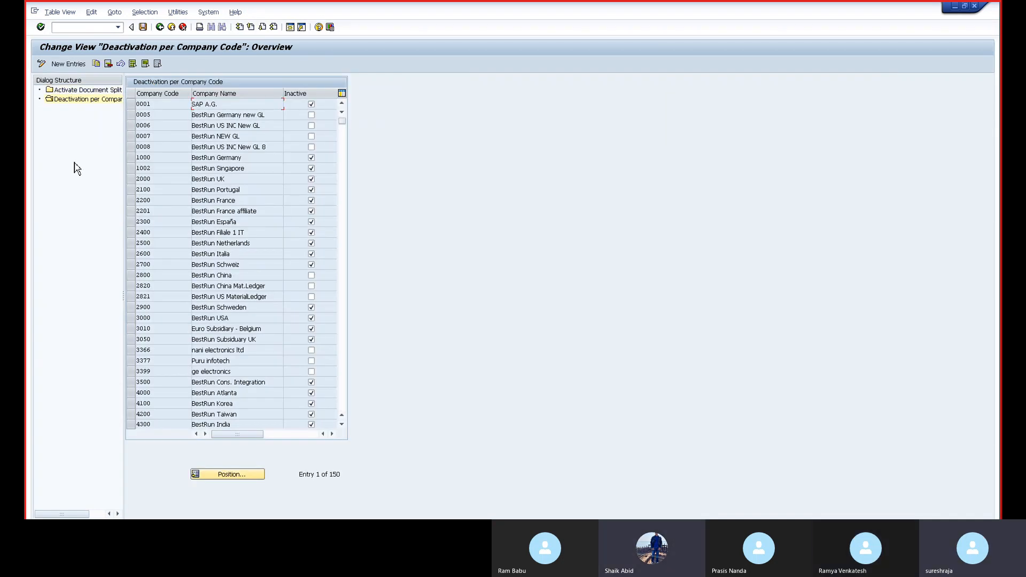
left_click(232, 475)
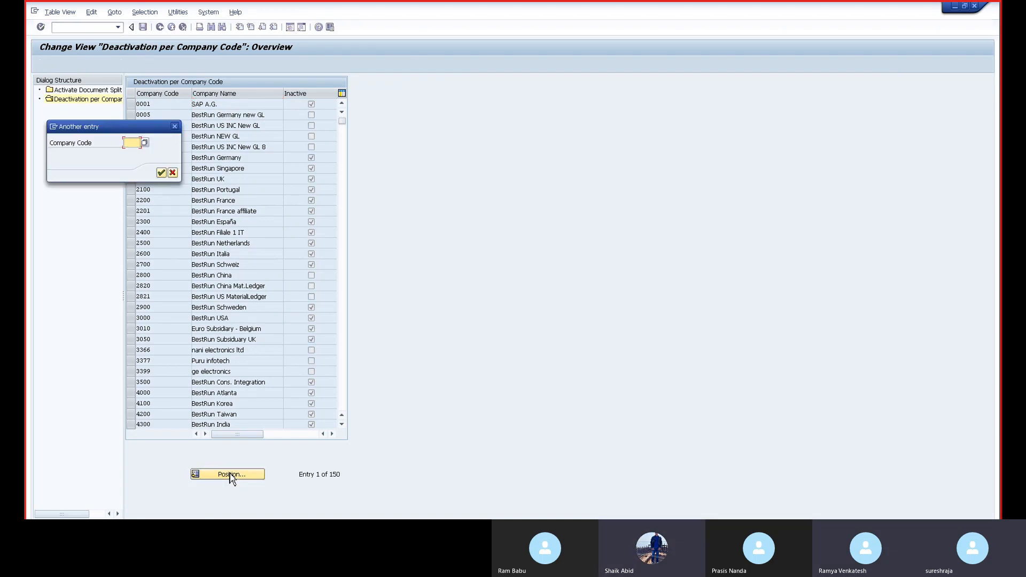
type("hp1")
key("Return")
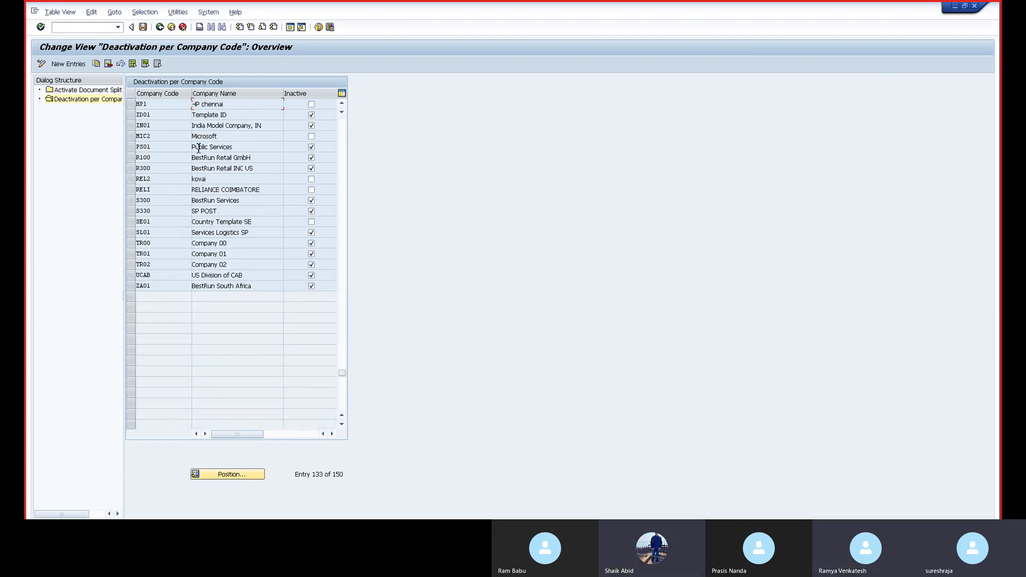
left_click(312, 106)
key("ctrl+s")
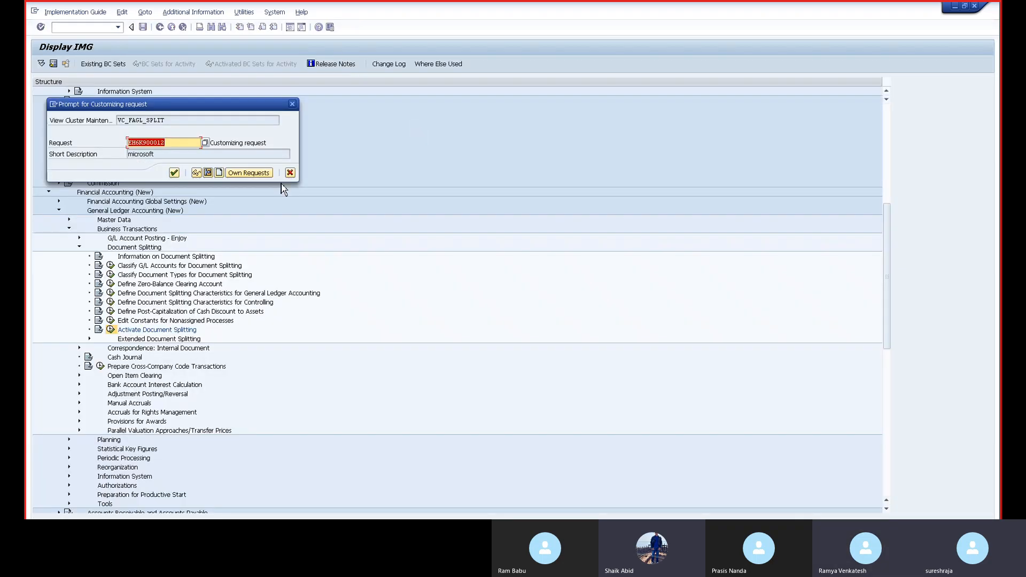
left_click(174, 173)
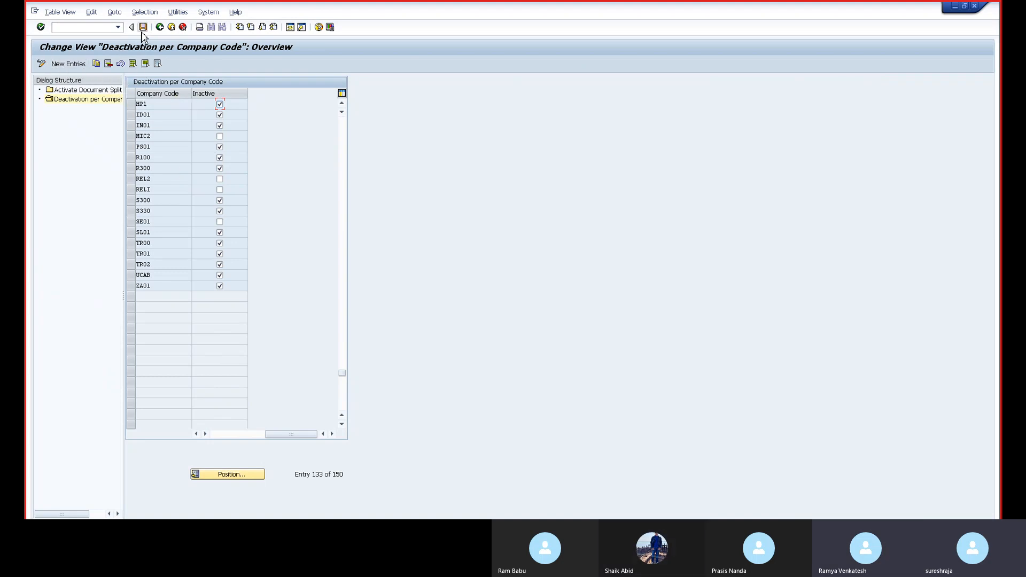
- Leave the document splitting settings and the IMG, returning to SAP Easy Access
left_click(159, 27)
left_click(160, 27)
left_click(159, 27)
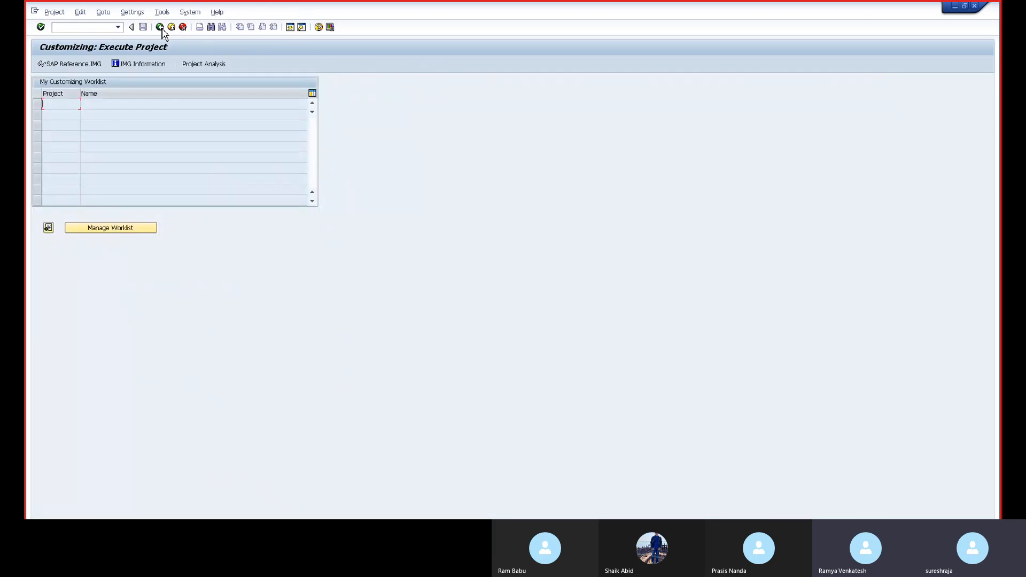
left_click(160, 27)
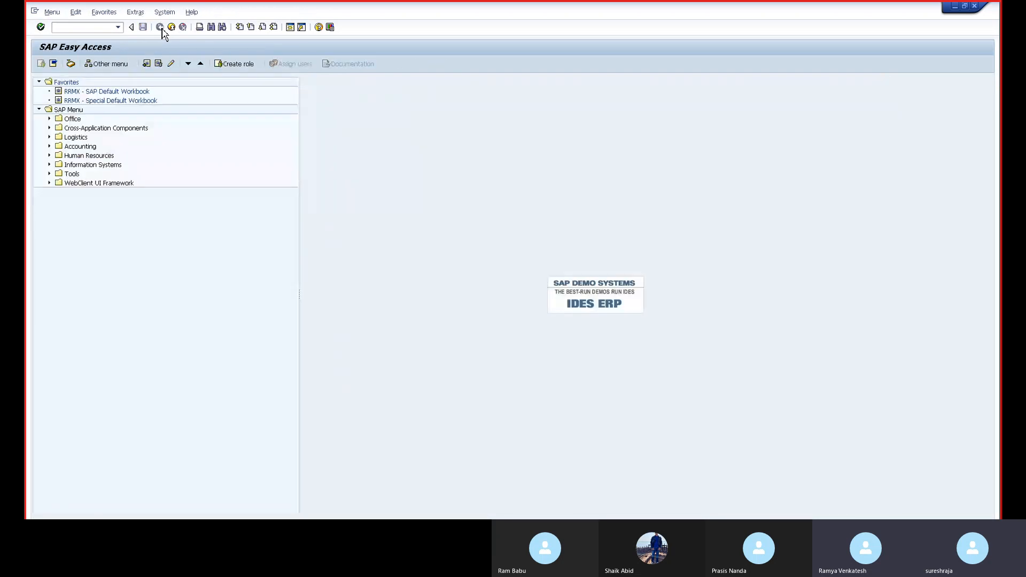
- Run transaction OBY6 and open the global data details of company code HP1
left_click(85, 26)
type("/noby6")
key("Return")
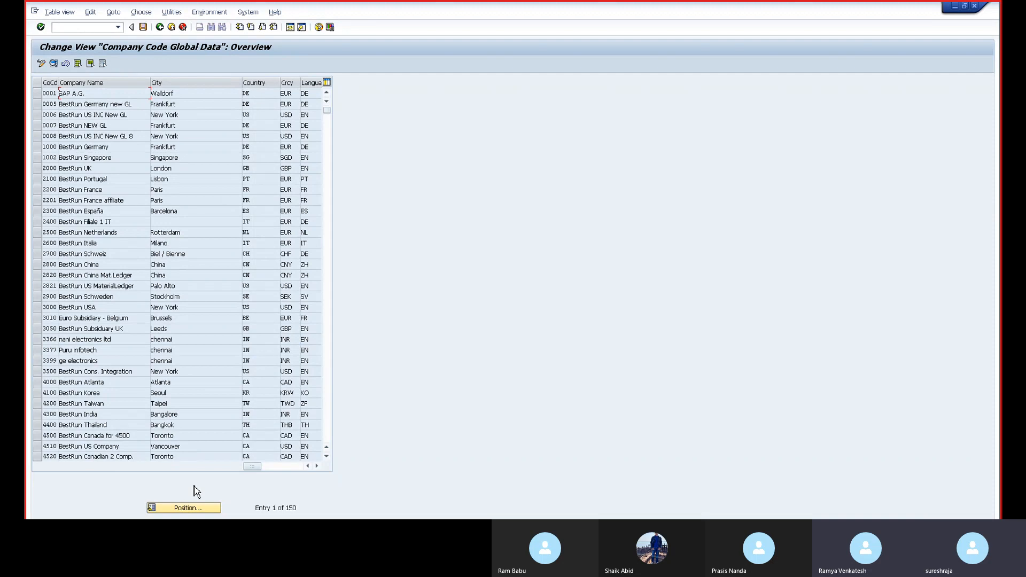
left_click(188, 507)
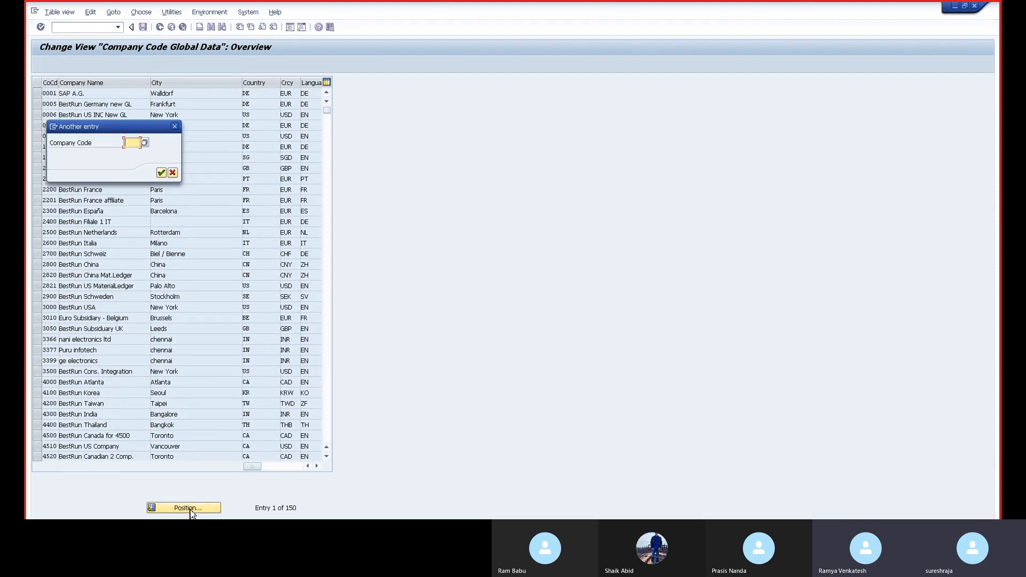
type("hp1")
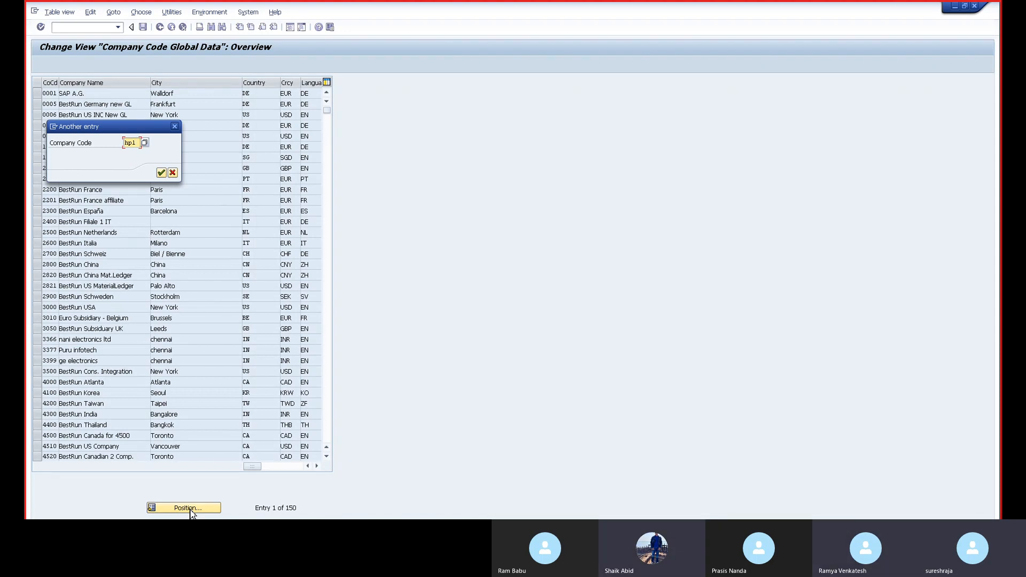
left_click(160, 173)
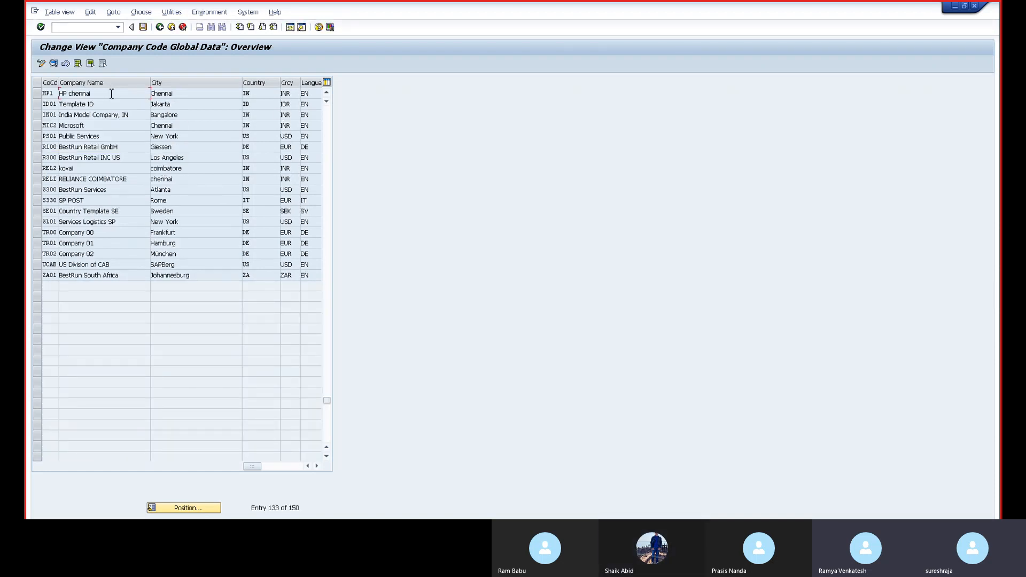
double_click(72, 93)
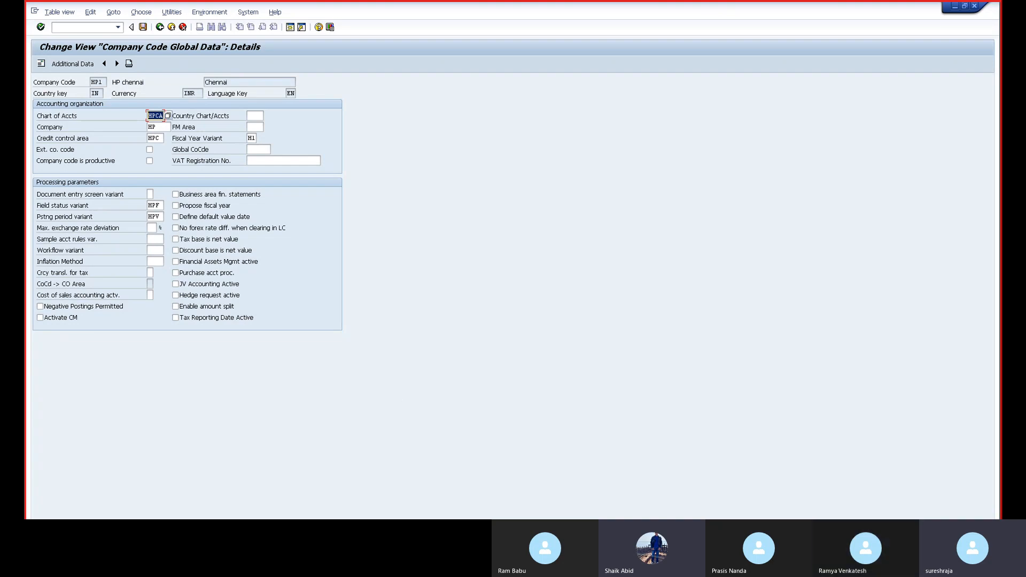
- Switch to the sapmmc console, minimize it, and return to the company code global data details
key("alt+Tab")
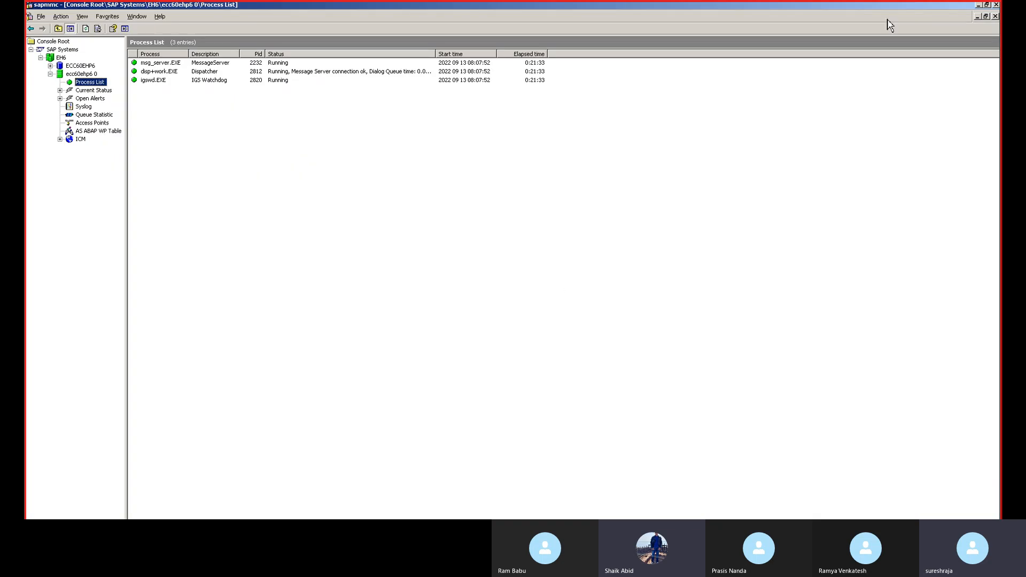
left_click(977, 17)
left_click(980, 6)
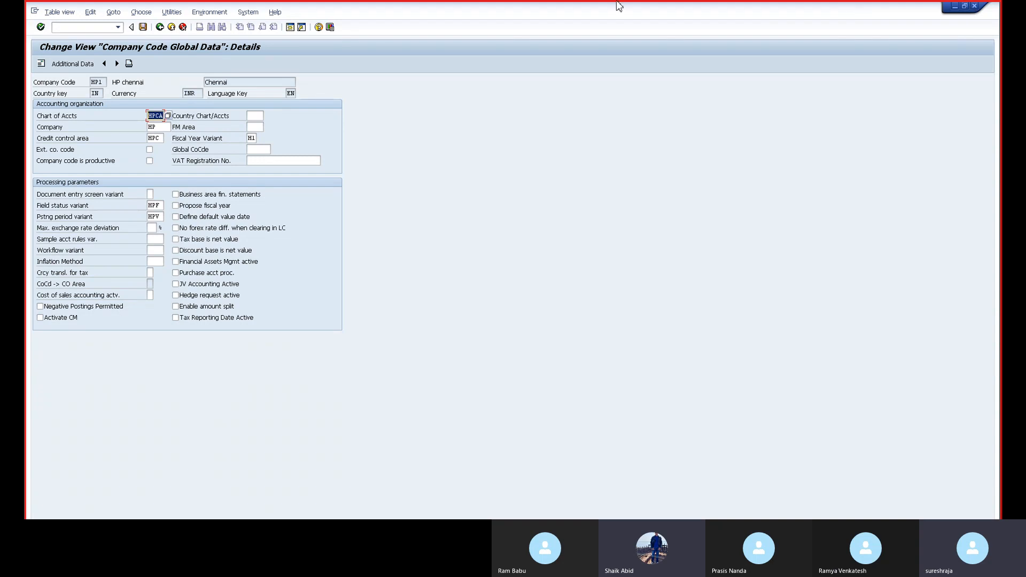
mouse_move(620, 5)
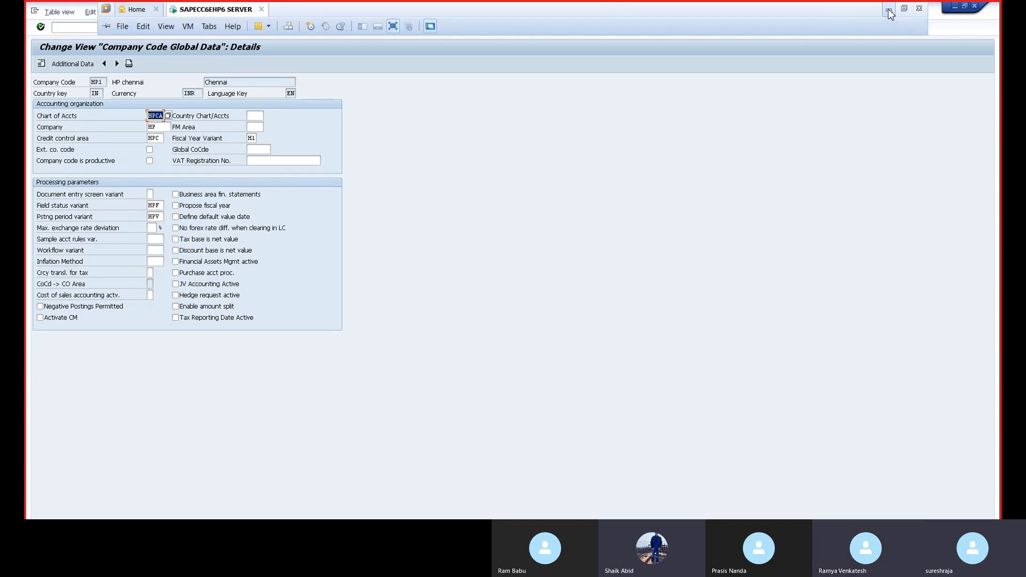